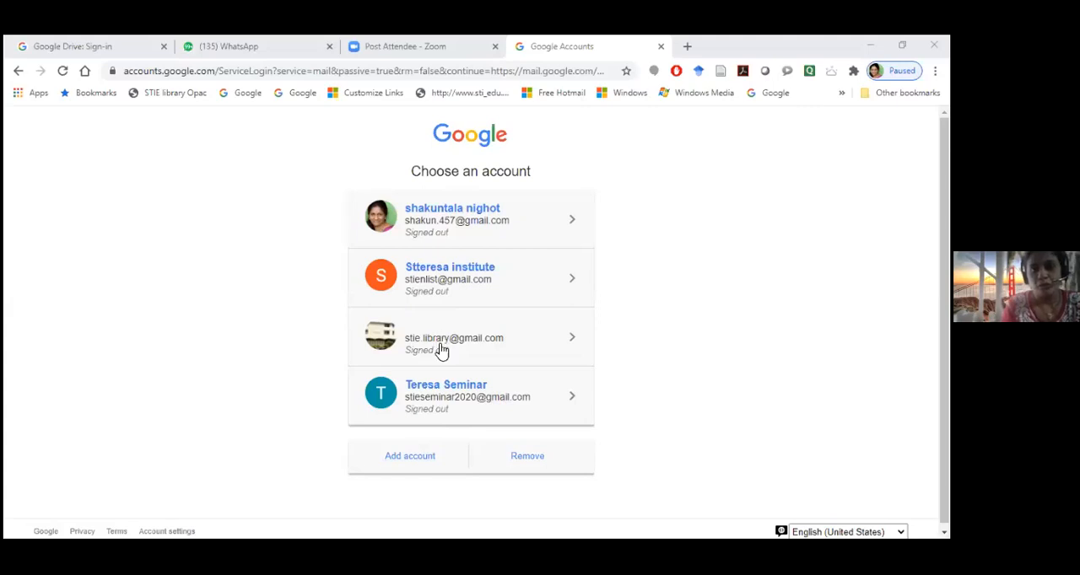
# Sign in to Gmail with the signed-out seminar account, supplying the account password
pyautogui.click(433, 406)
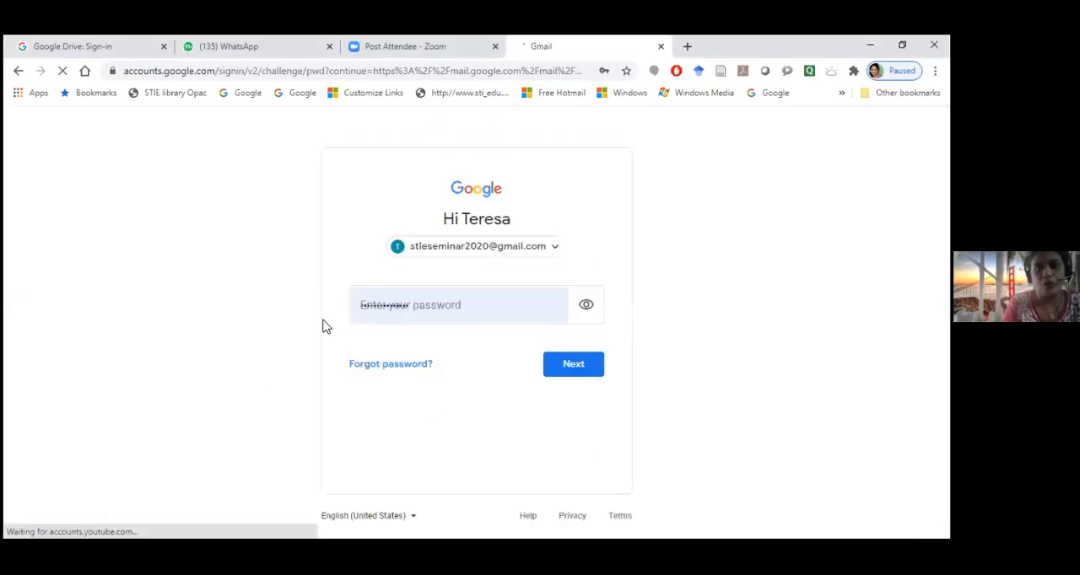
pyautogui.click(431, 320)
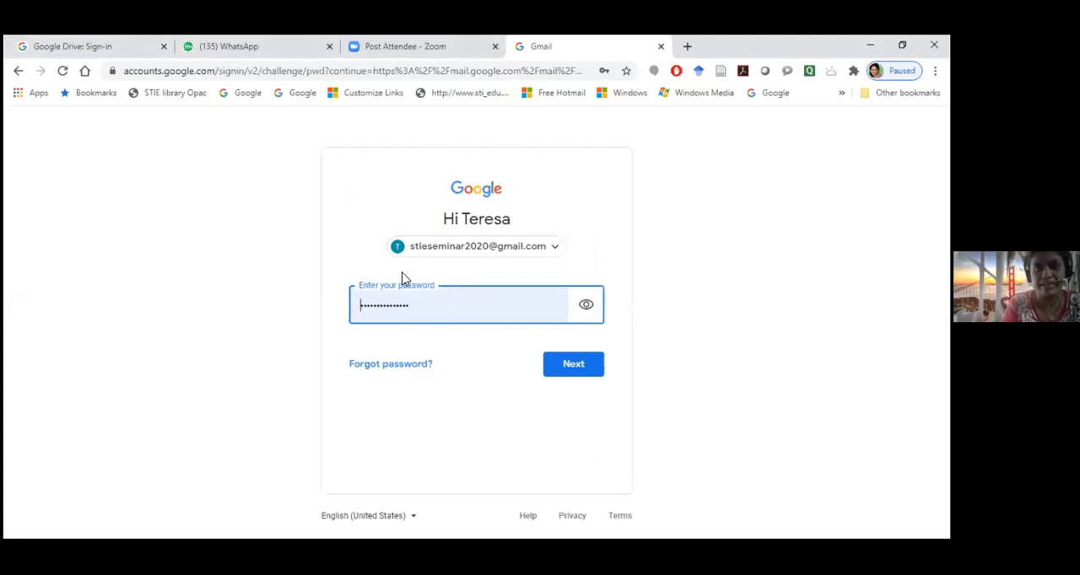
pyautogui.click(573, 371)
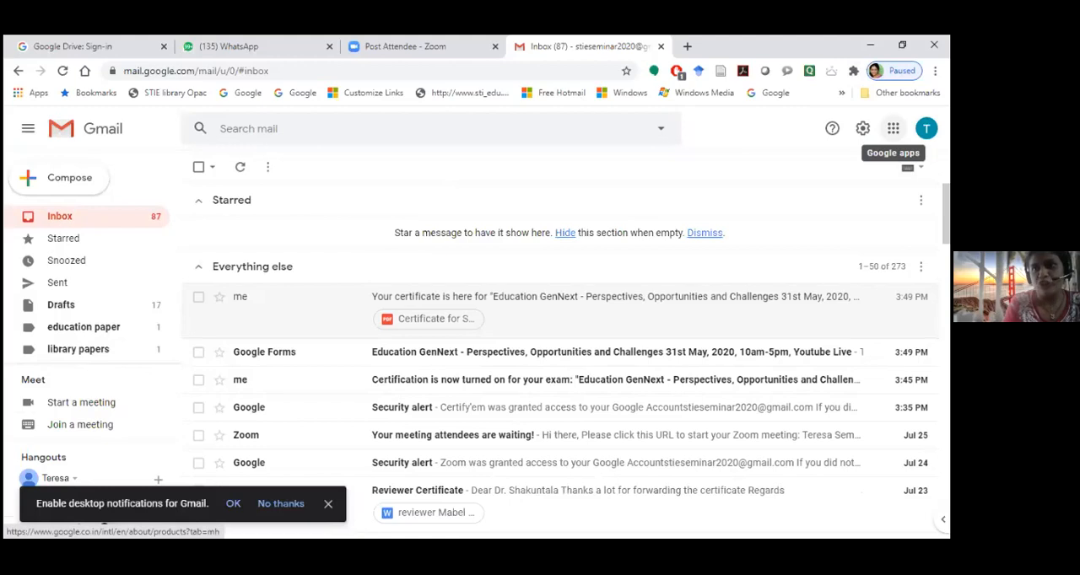
# Open Google Drive for the signed-in account from the list of Google apps
pyautogui.click(893, 128)
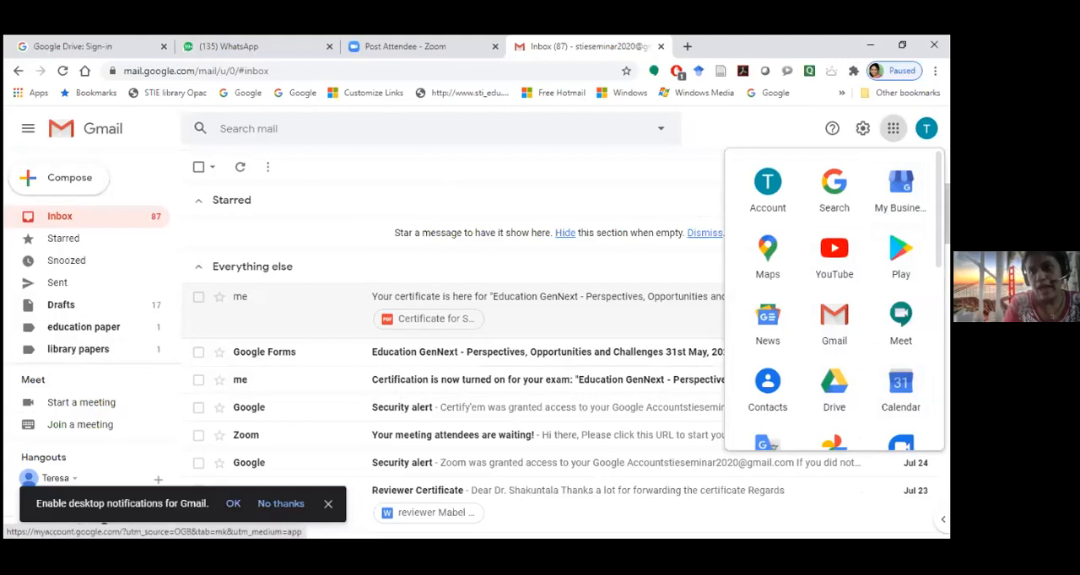
pyautogui.scroll(-3, 900, 329)
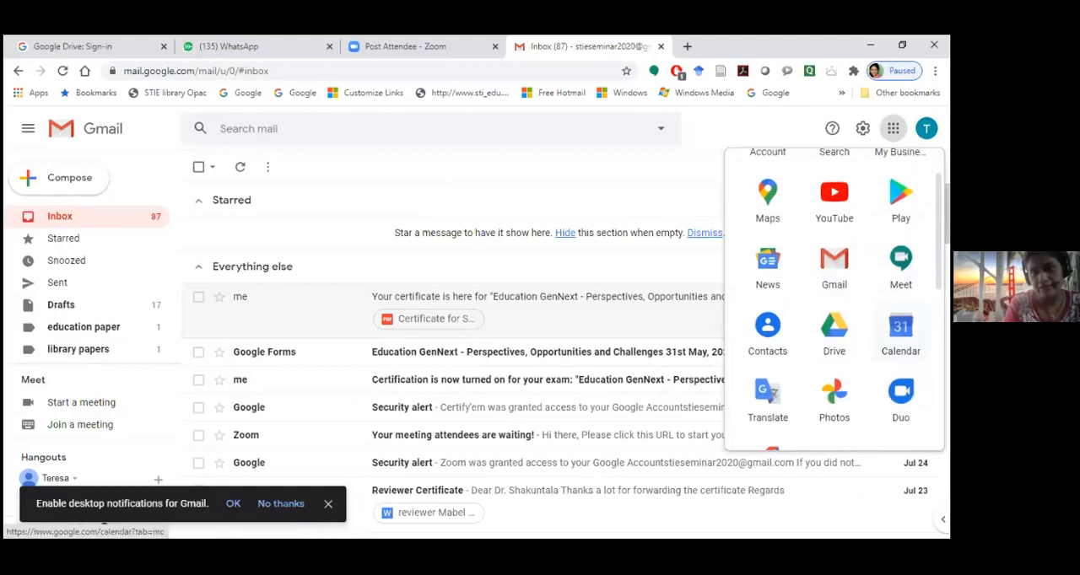
pyautogui.scroll(-2, 900, 337)
pyautogui.scroll(5, 900, 338)
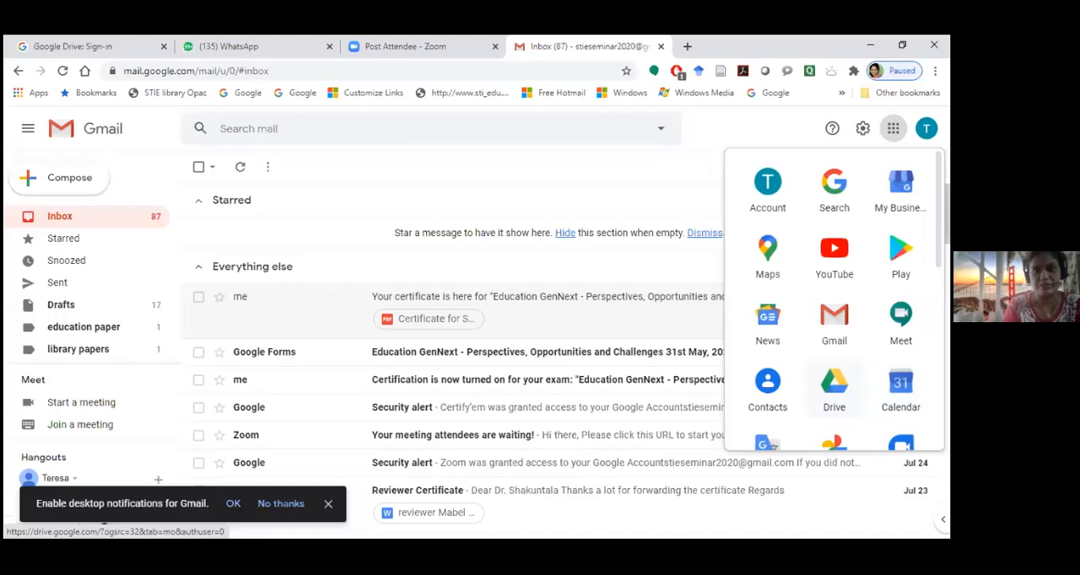
pyautogui.click(834, 387)
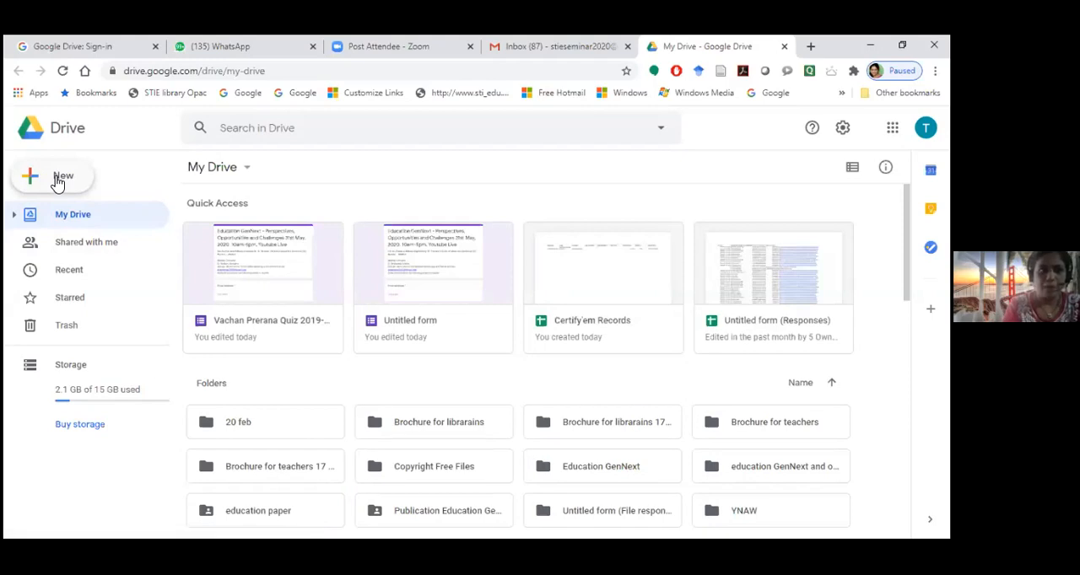
pyautogui.click(57, 184)
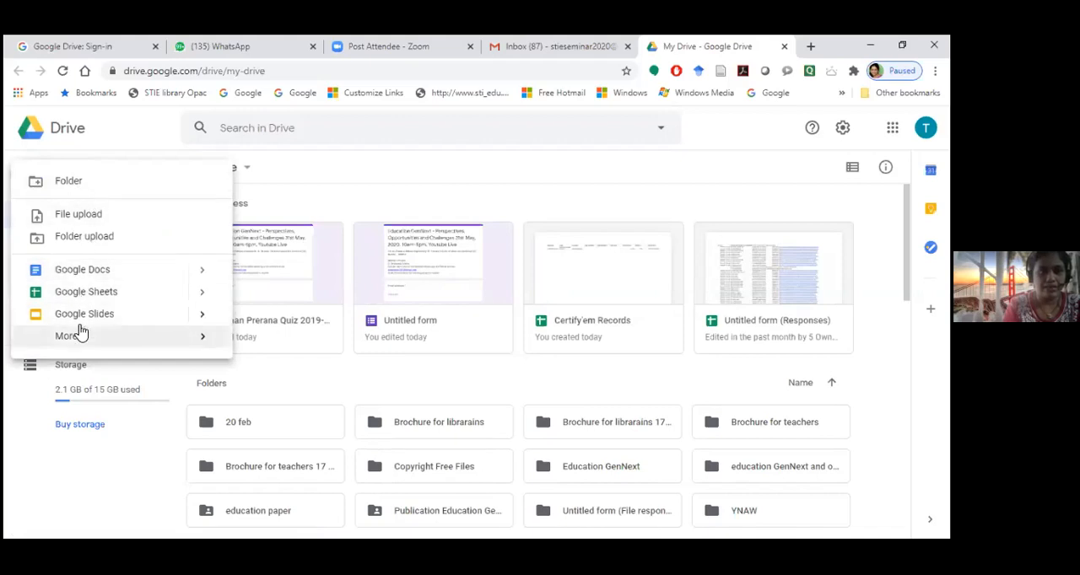
pyautogui.moveTo(75, 344)
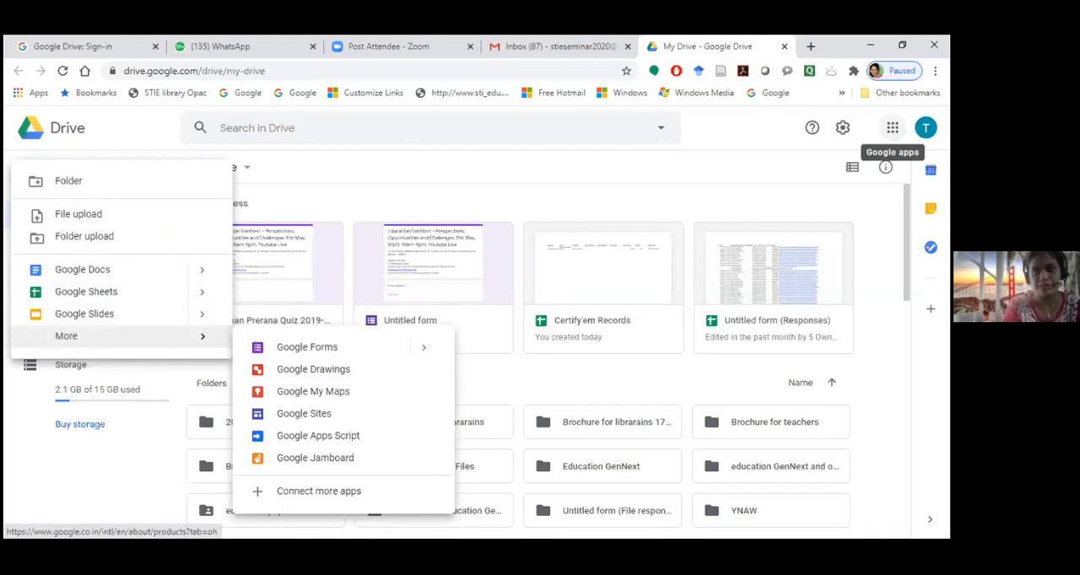
pyautogui.click(892, 127)
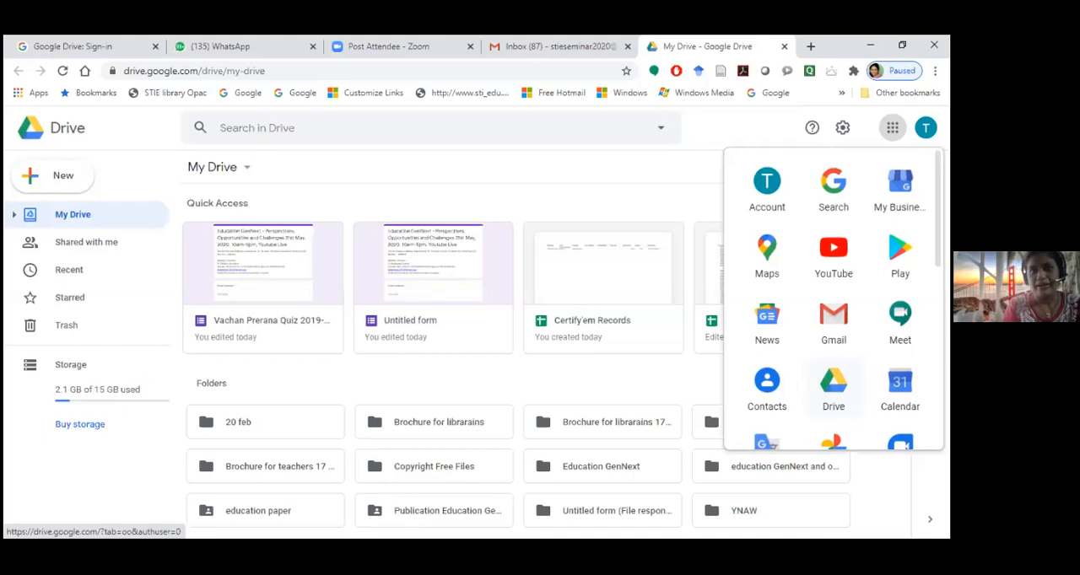
pyautogui.click(834, 388)
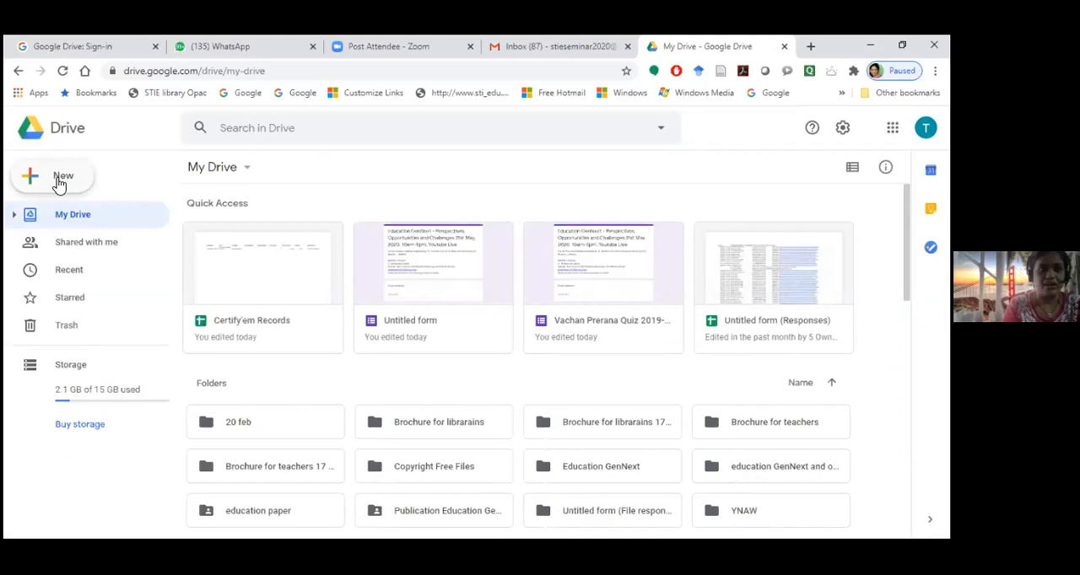
# Create a new blank Google Form in My Drive
pyautogui.click(59, 184)
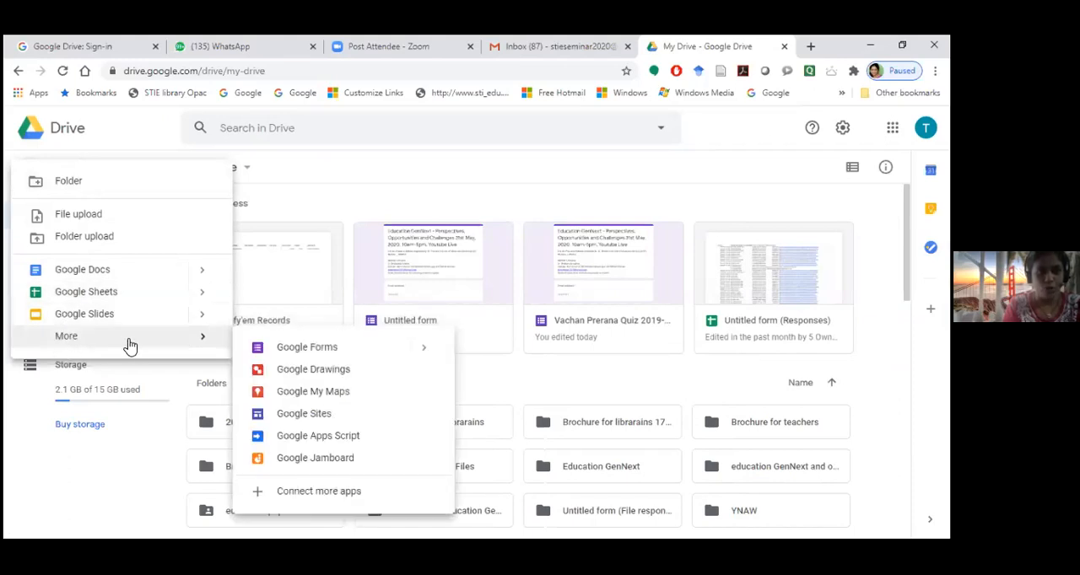
pyautogui.click(322, 355)
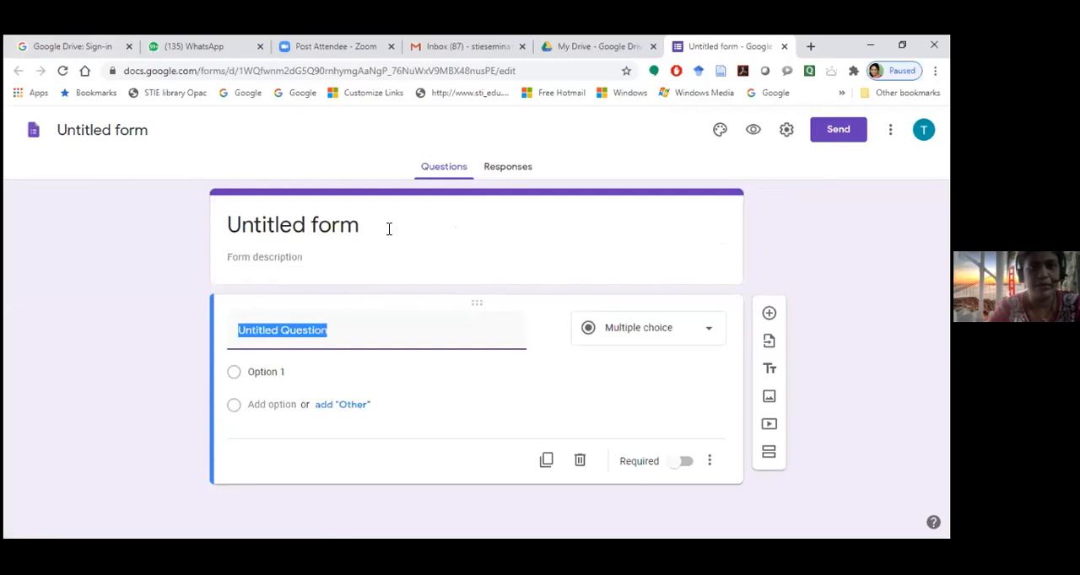
# Title the form "Vaachan Prerana Din Quiz" and give the form file the same name
pyautogui.click(413, 240)
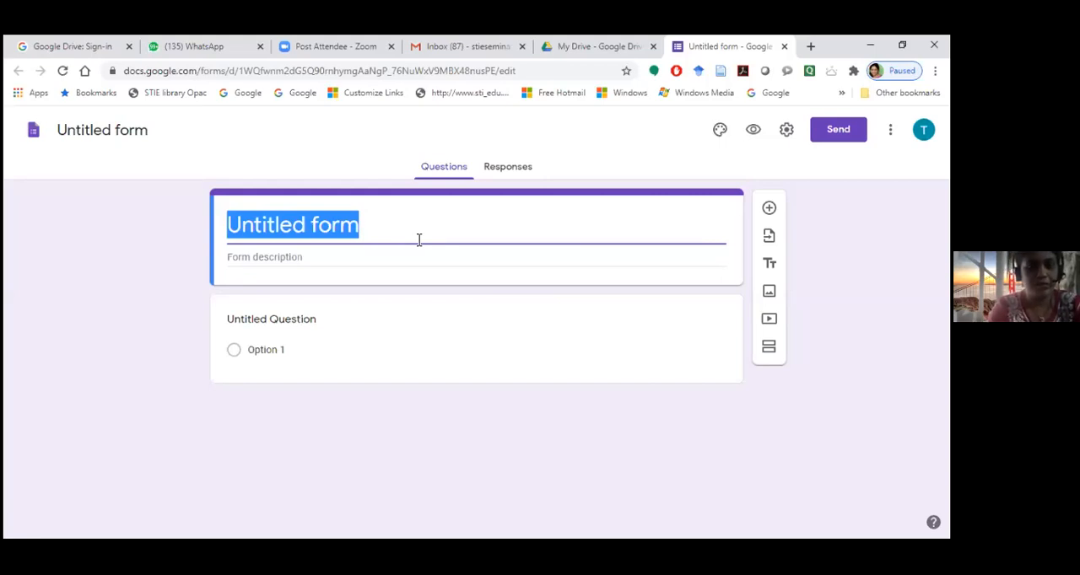
pyautogui.write('Vaa')
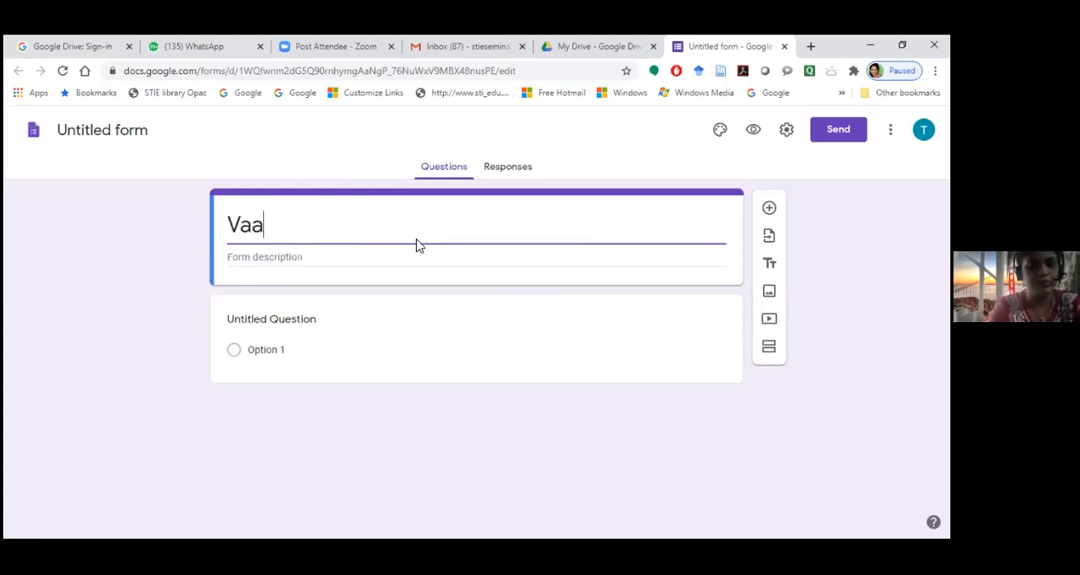
pyautogui.press('BackSpace')
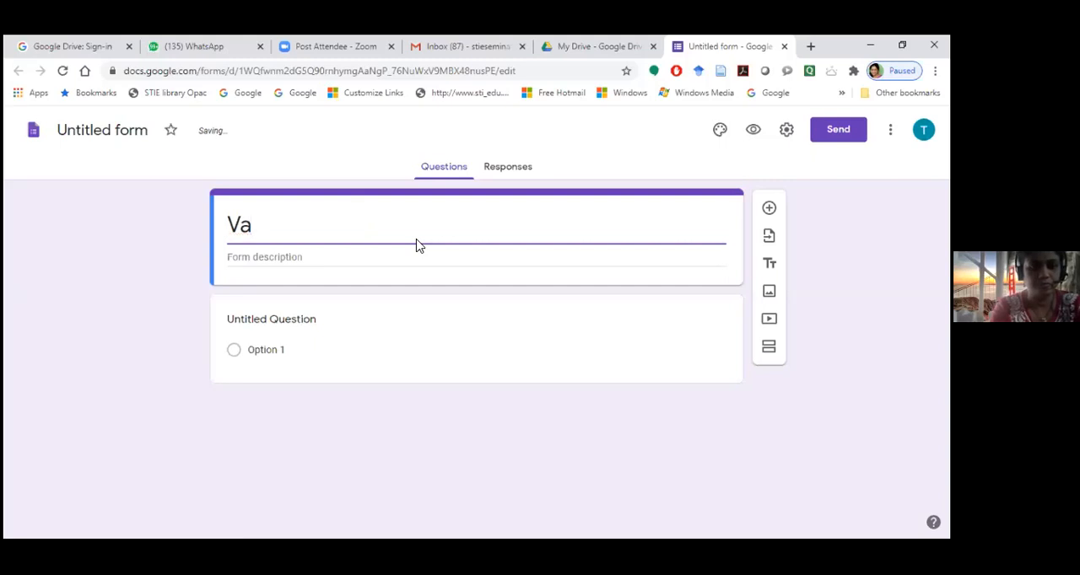
pyautogui.write('achan ')
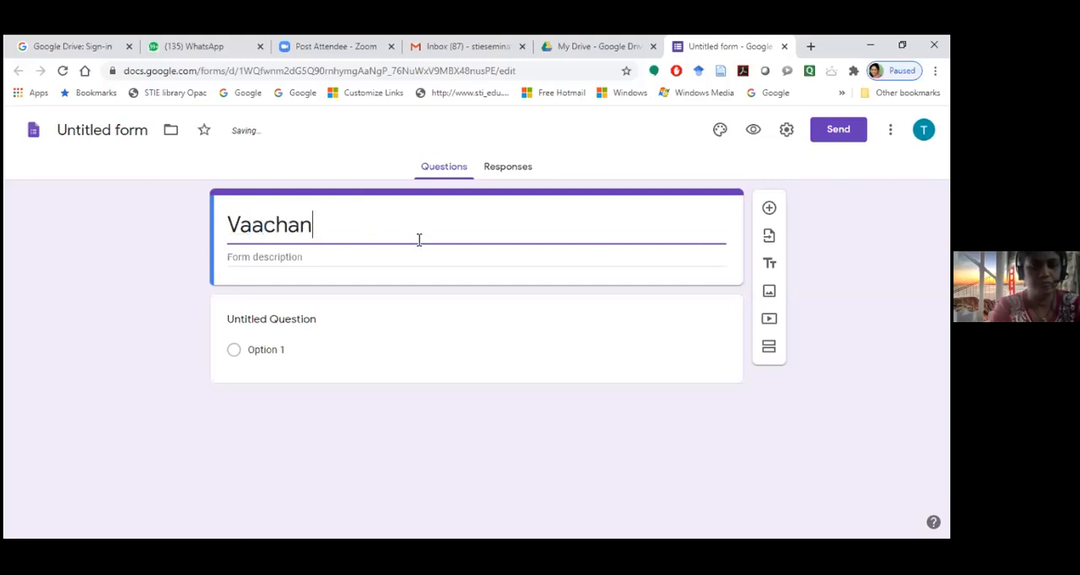
pyautogui.write('Pre')
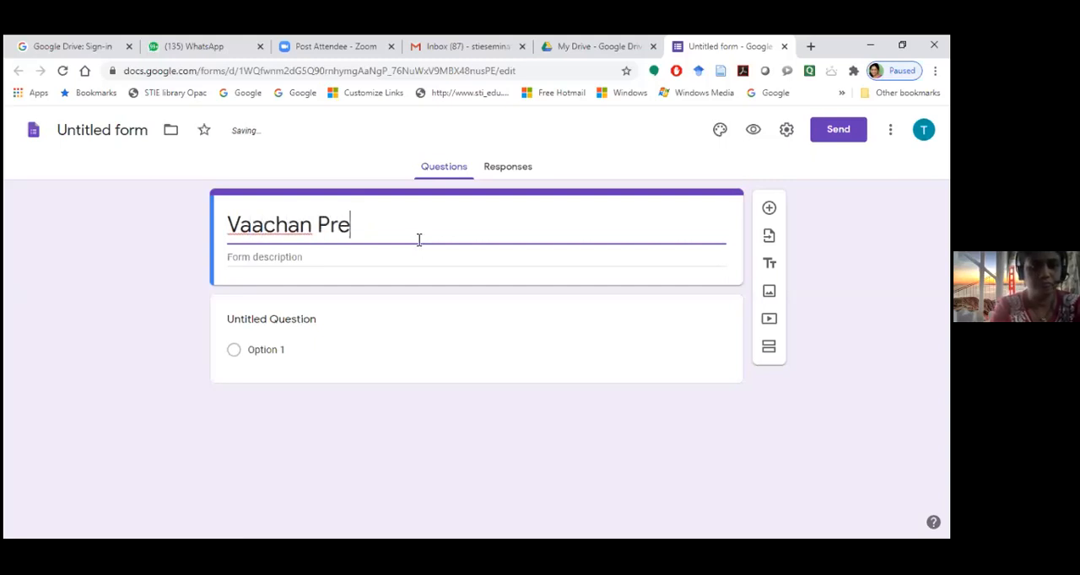
pyautogui.write('rana ')
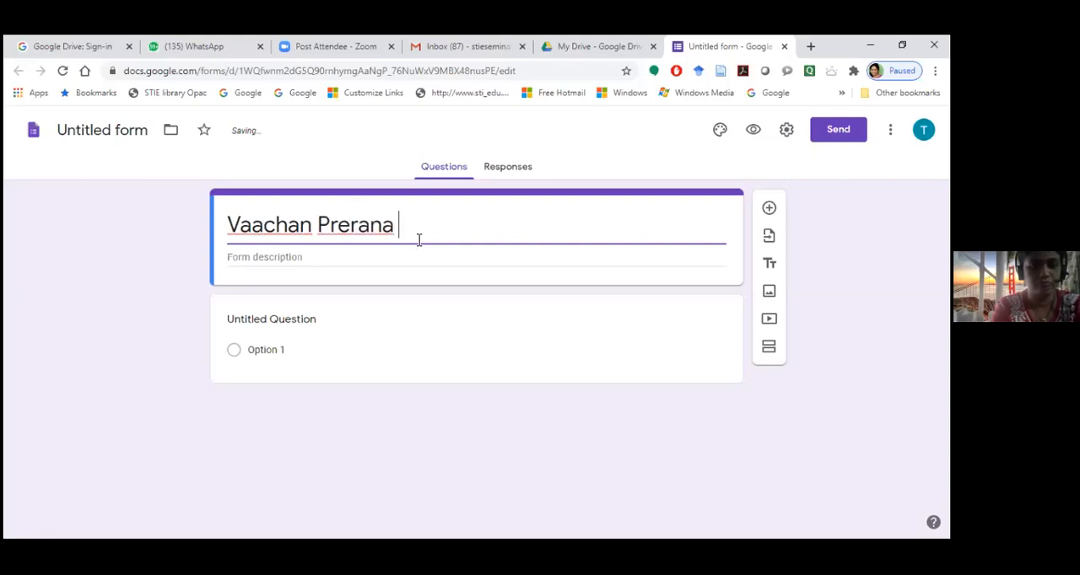
pyautogui.write('Din Q')
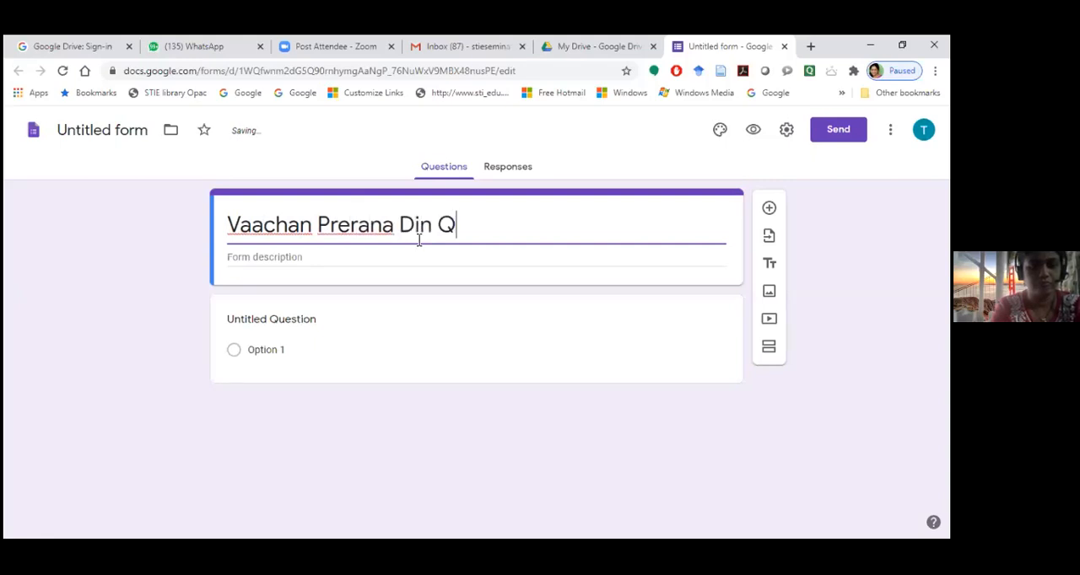
pyautogui.write('uiz')
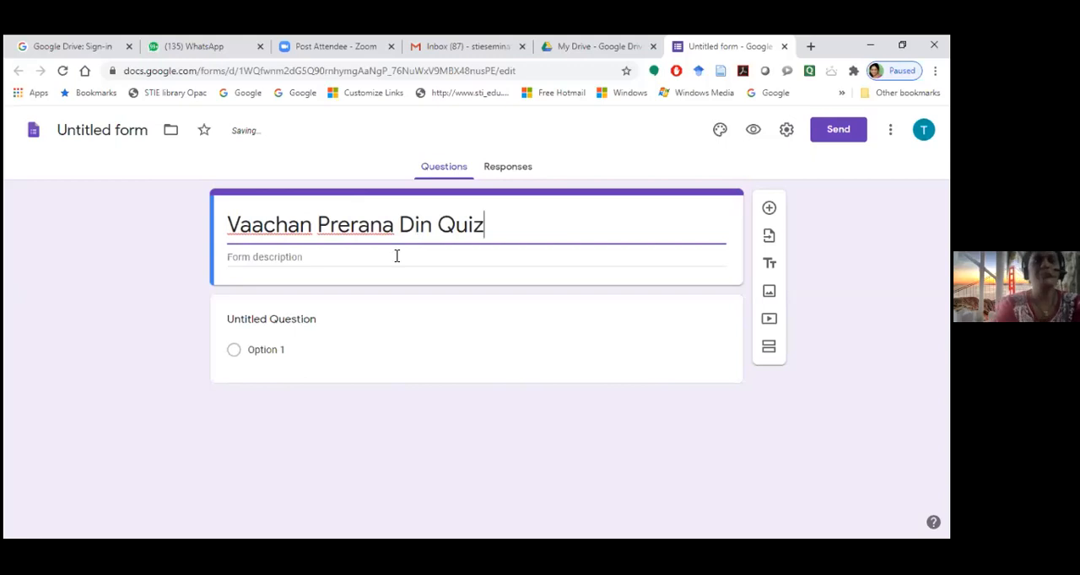
pyautogui.click(135, 331)
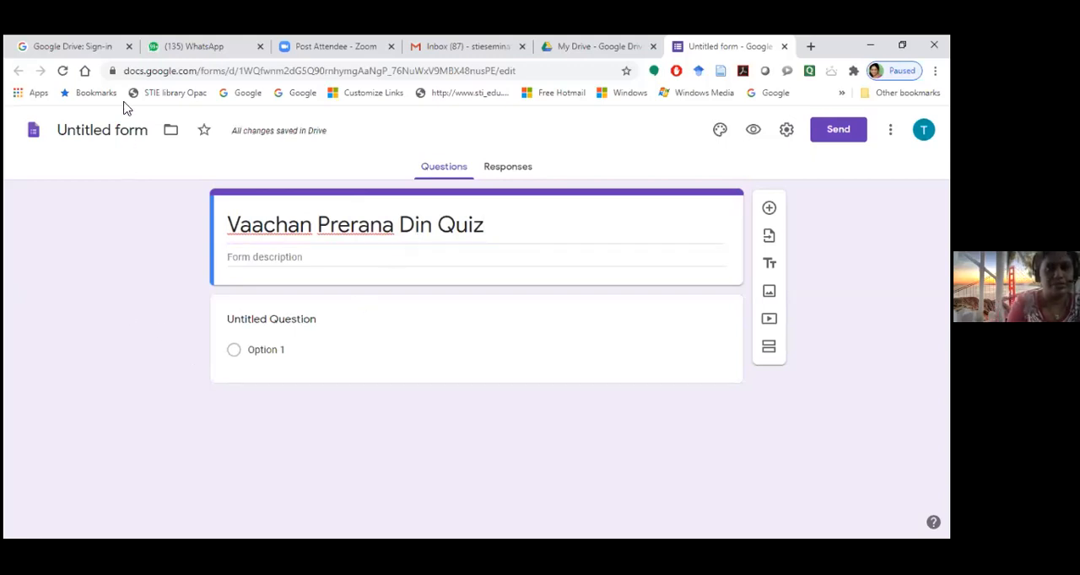
pyautogui.click(124, 135)
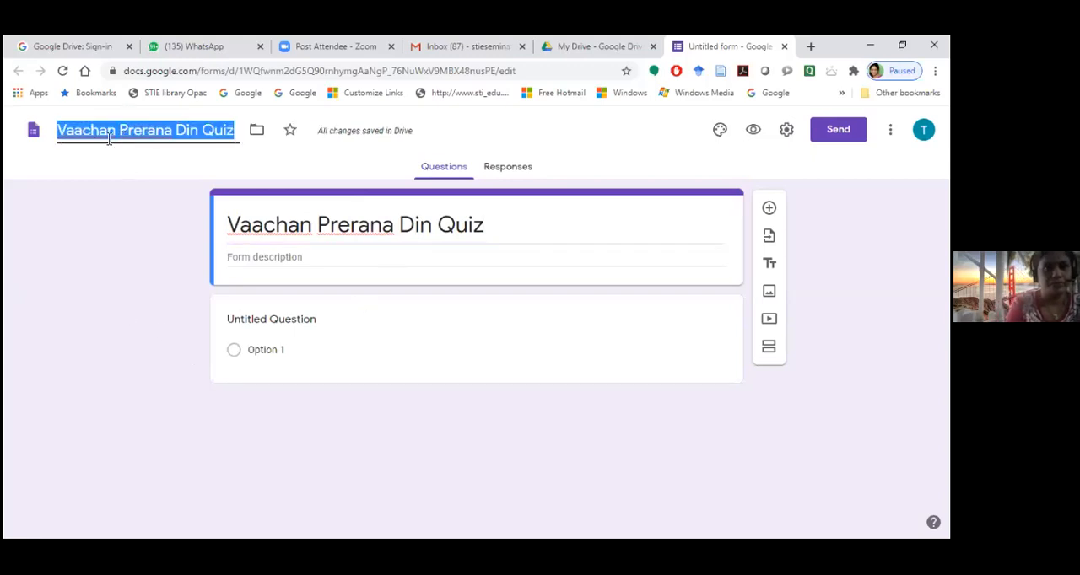
pyautogui.press('Return')
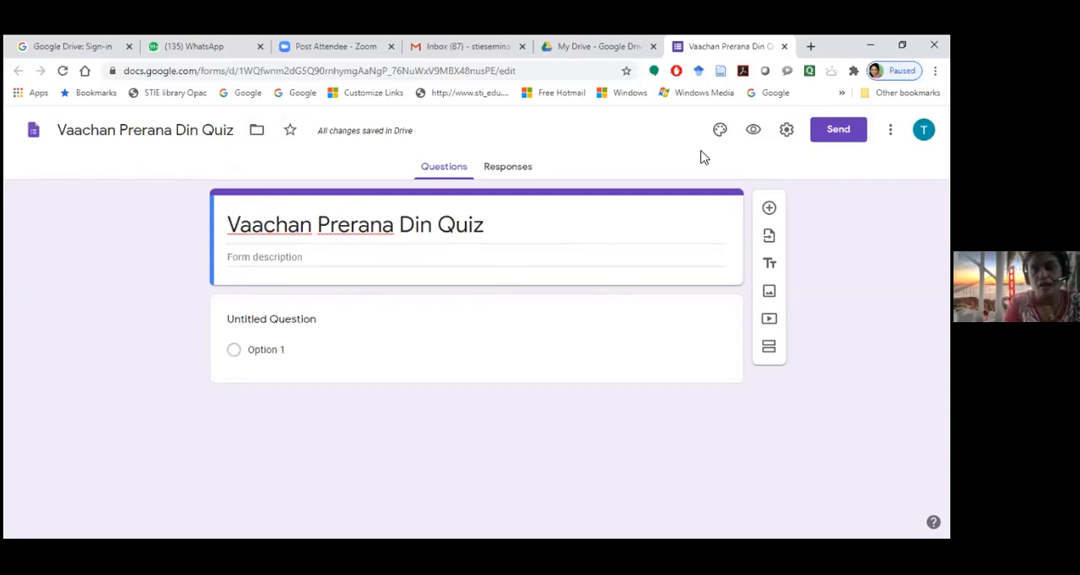
# Enter the form description "Dear Students, Kindly solve the Quiz to get an E-Certificate"
pyautogui.click(241, 259)
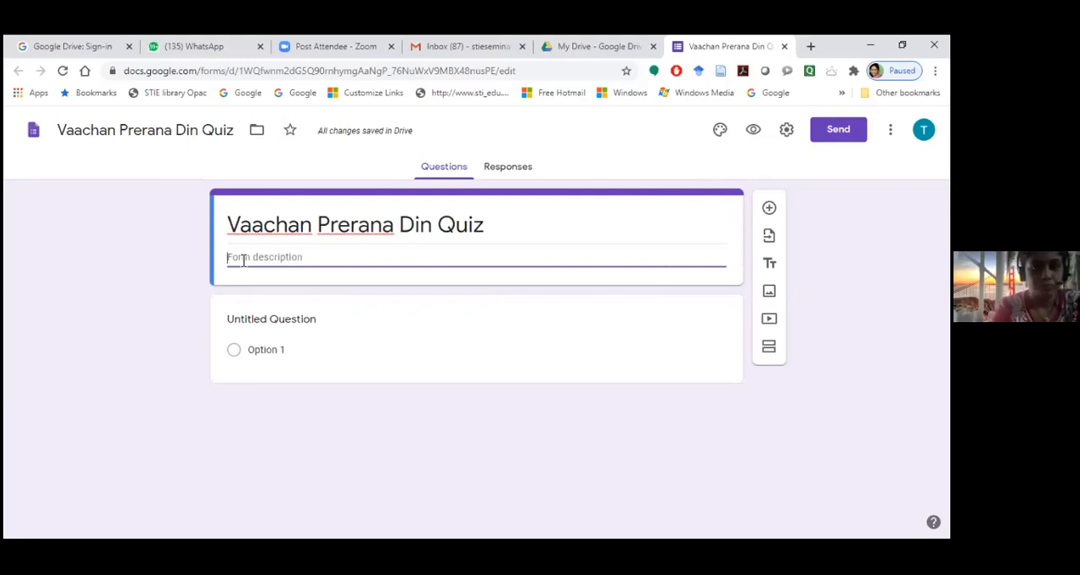
pyautogui.write('Der')
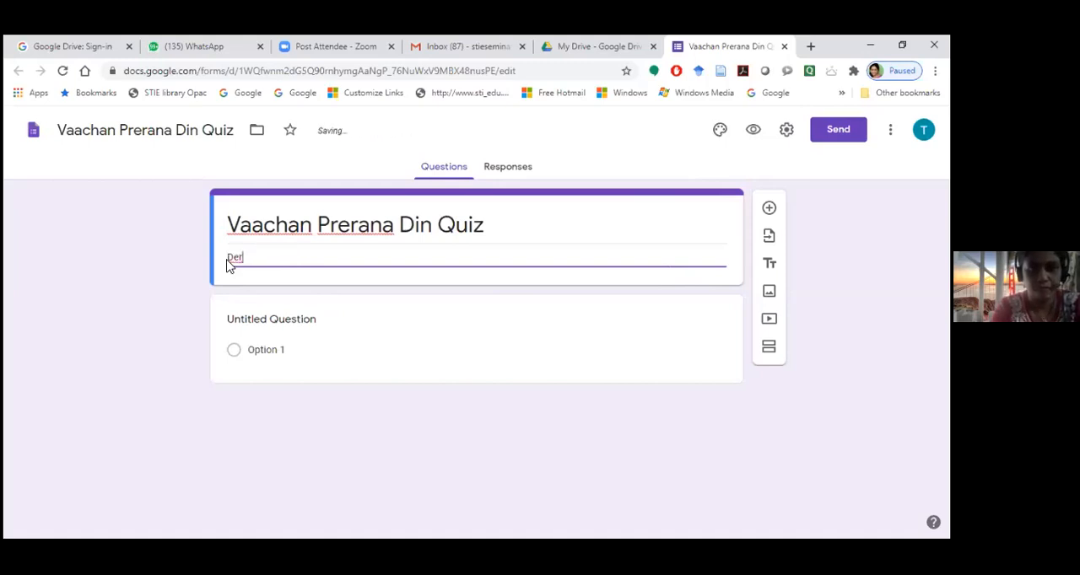
pyautogui.press('BackSpace')
pyautogui.write('ar Students')
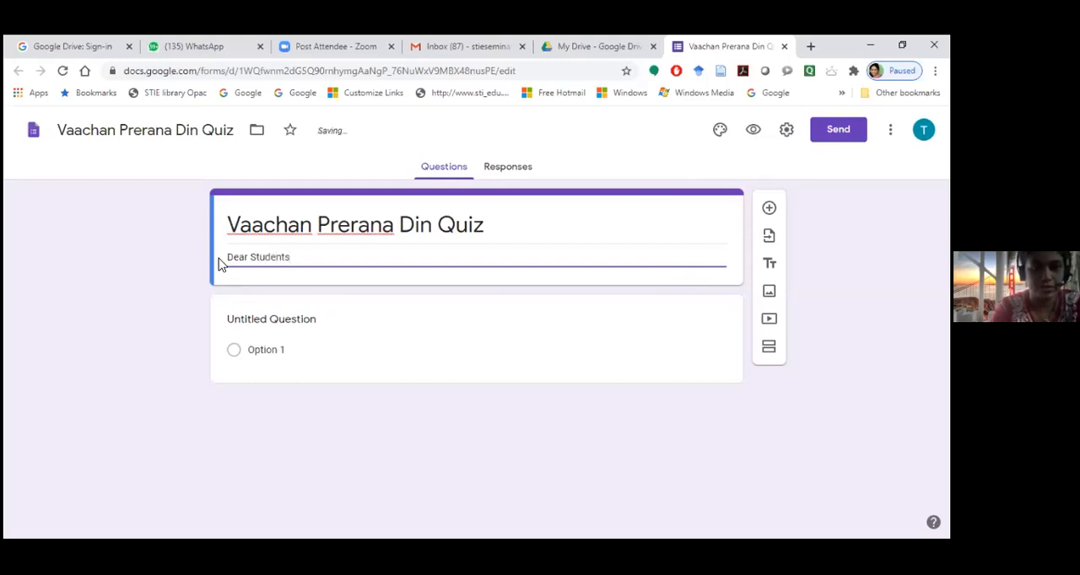
pyautogui.write(', Ki')
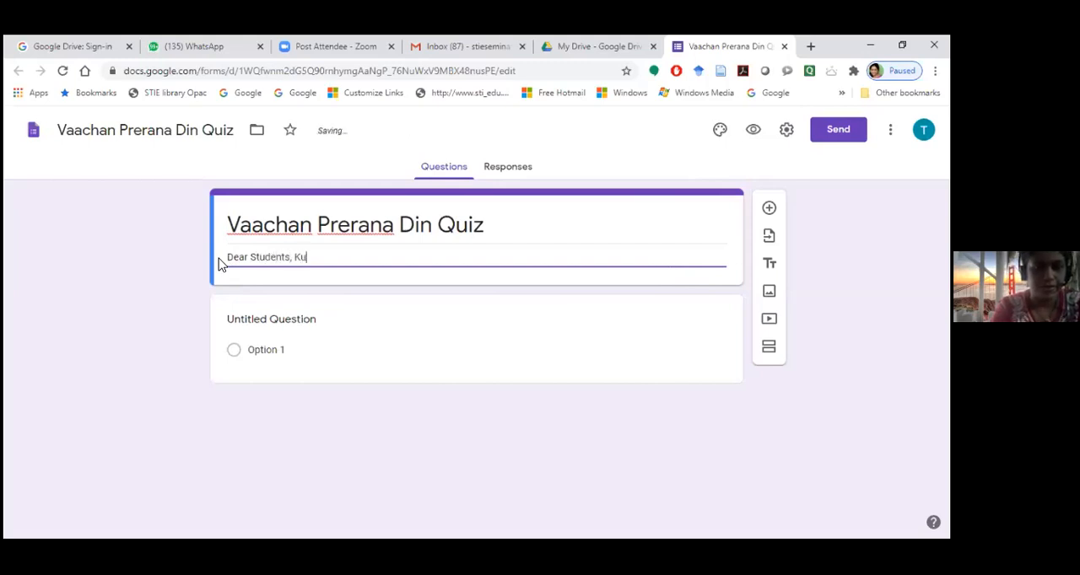
pyautogui.write('ndly')
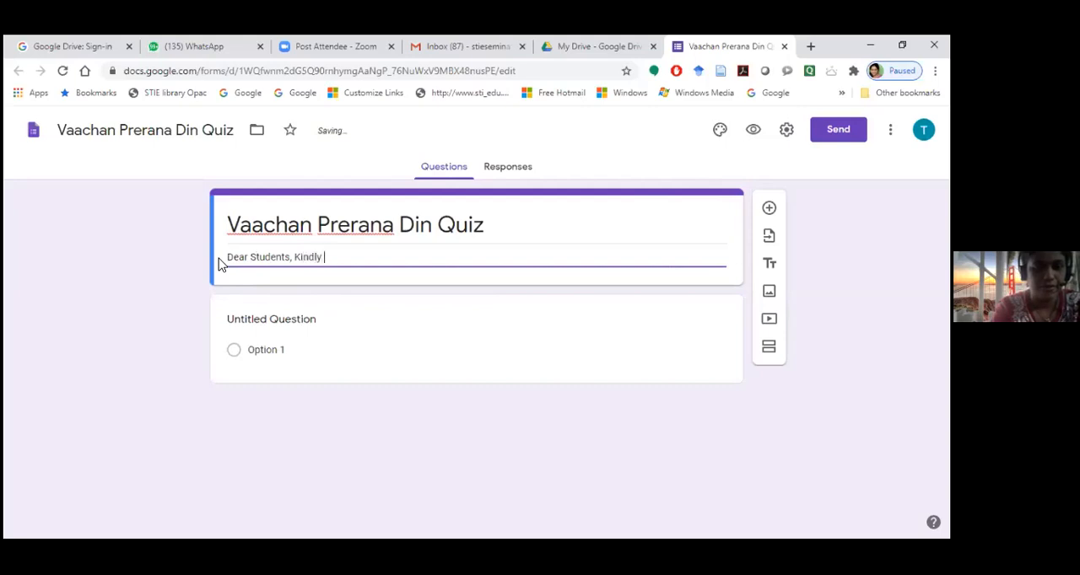
pyautogui.write(' sol')
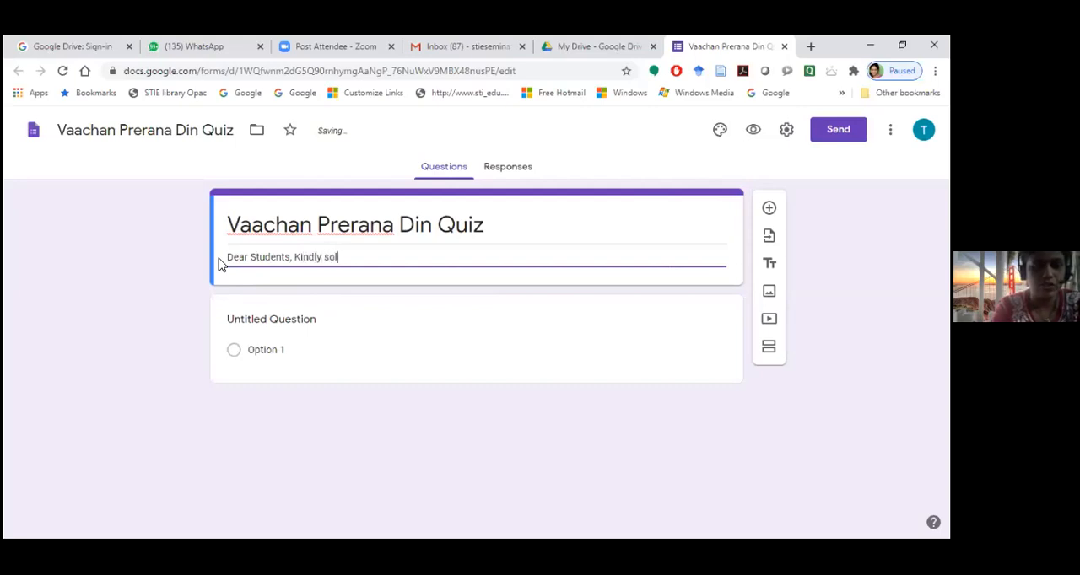
pyautogui.write('ve the')
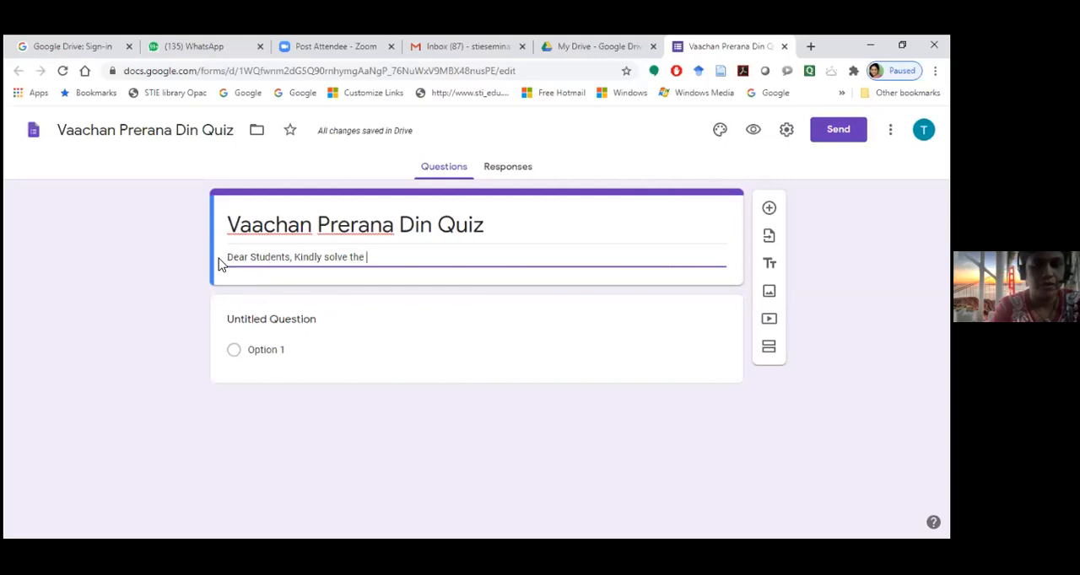
pyautogui.write(' Qui')
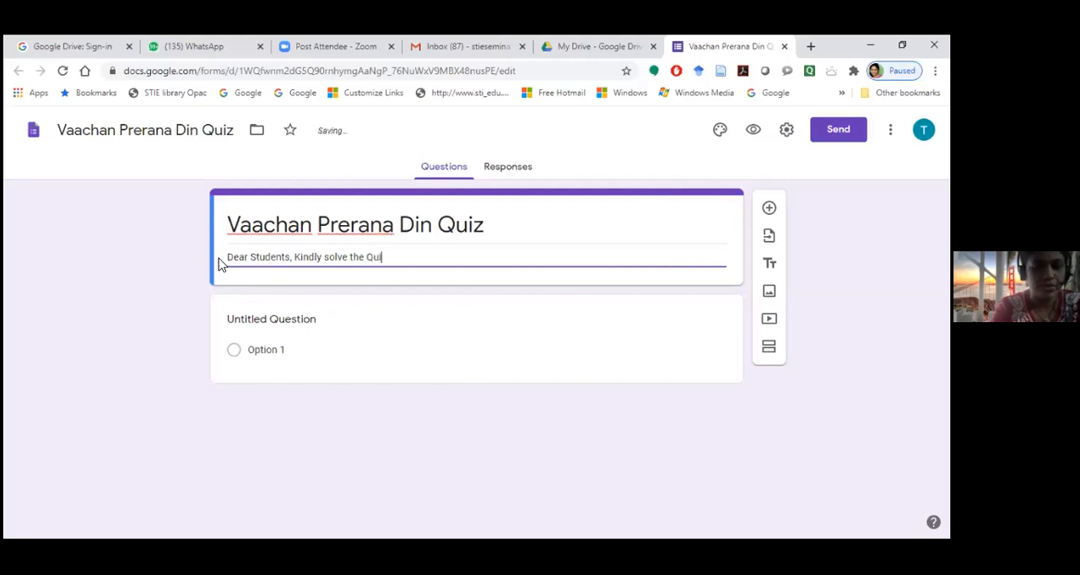
pyautogui.write('z to ')
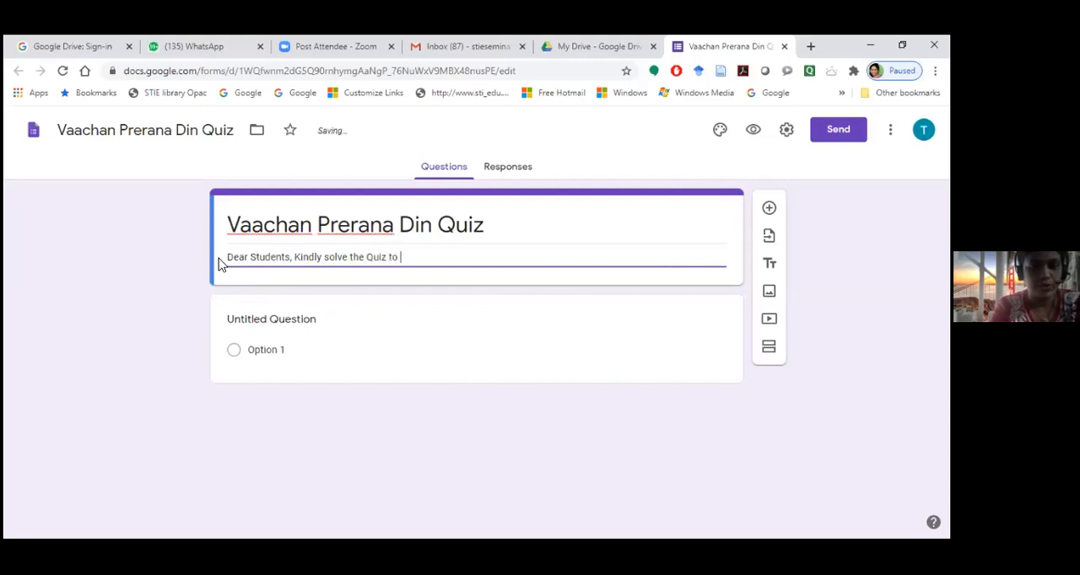
pyautogui.write('get ')
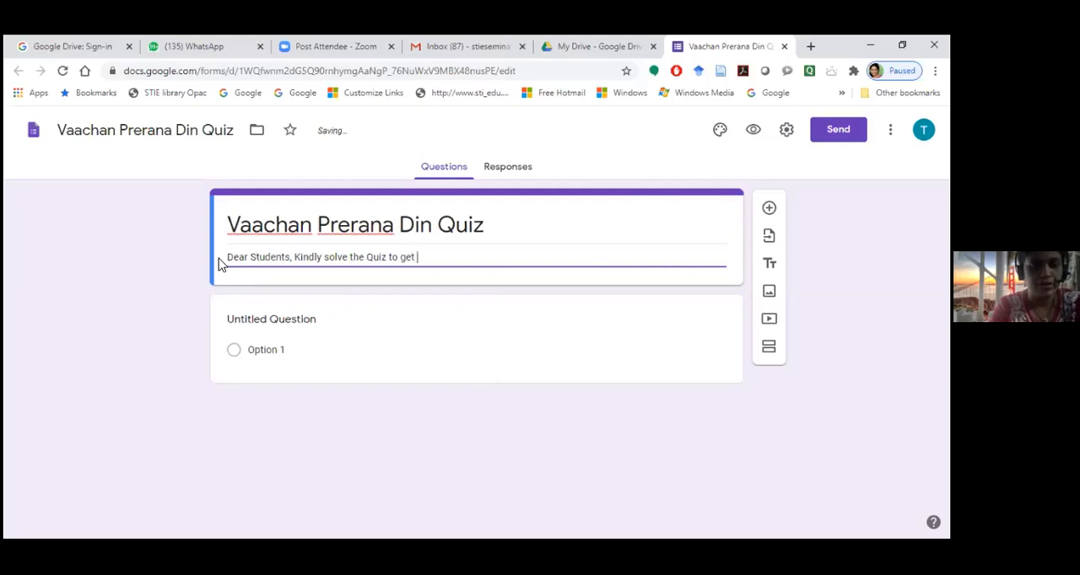
pyautogui.write('an E')
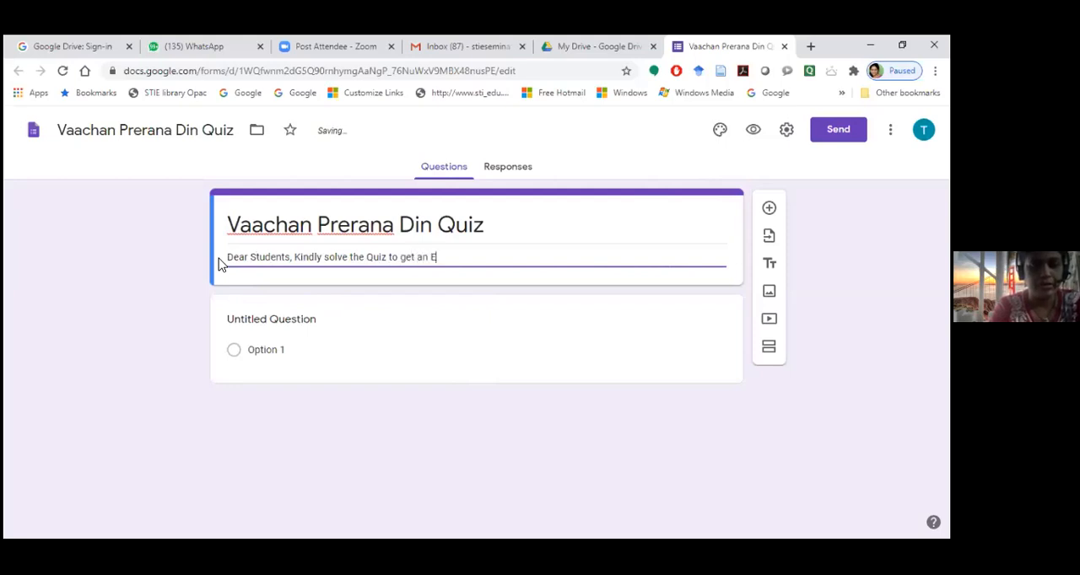
pyautogui.write('-Certi')
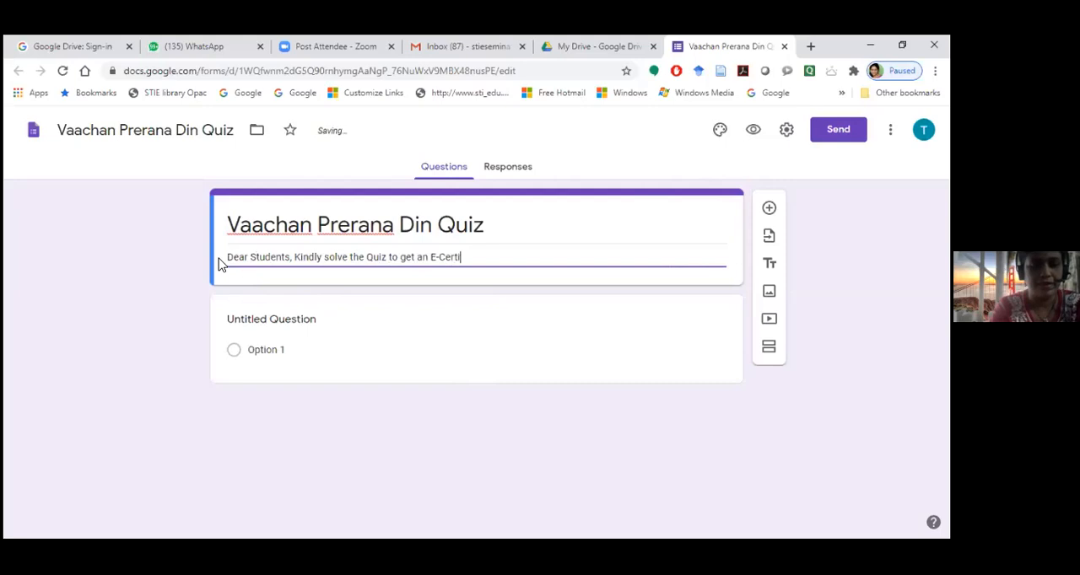
pyautogui.write('ficate')
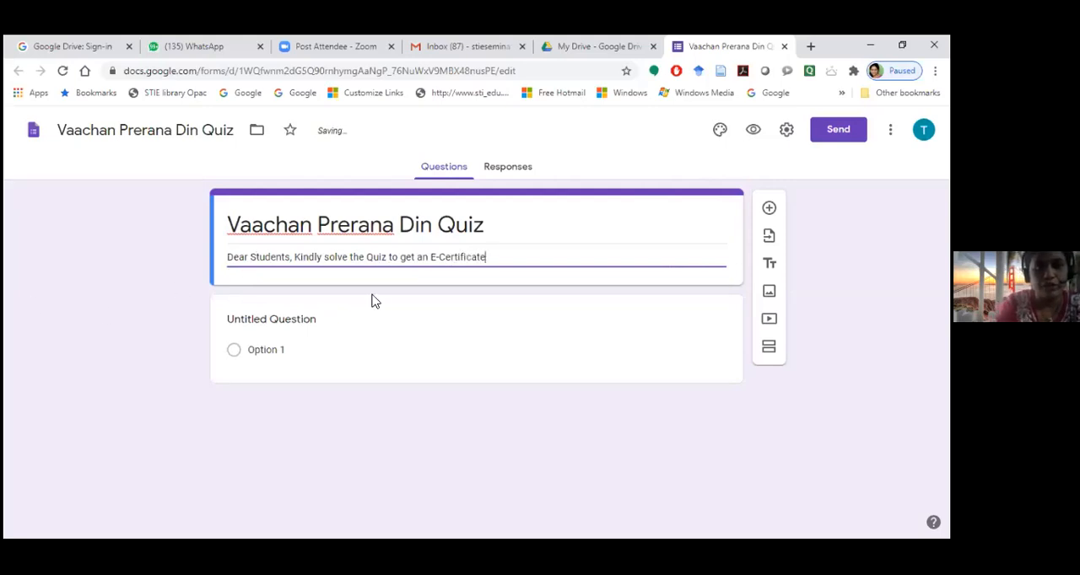
# Replace "to get" in the form description with "& Win Your" and add an exclamation mark at the end
pyautogui.moveTo(388, 257); pyautogui.dragTo(415, 256)
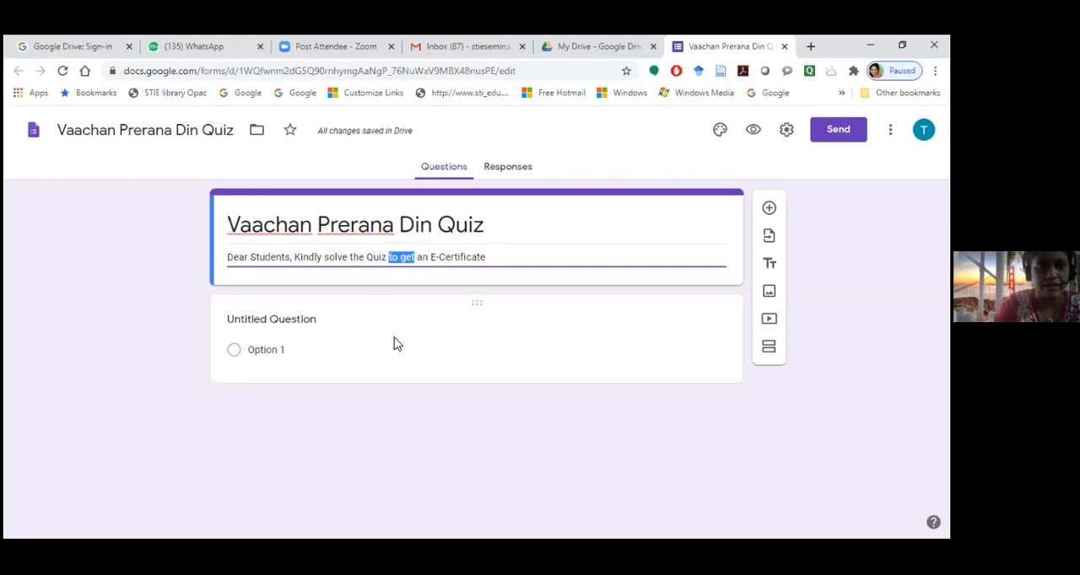
pyautogui.write('& Wil')
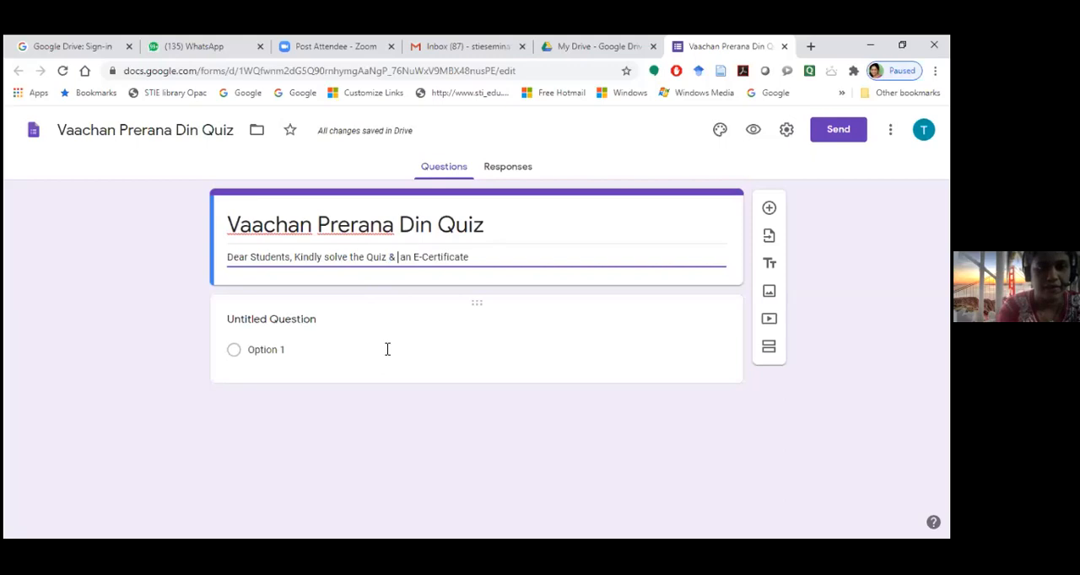
pyautogui.write('n')
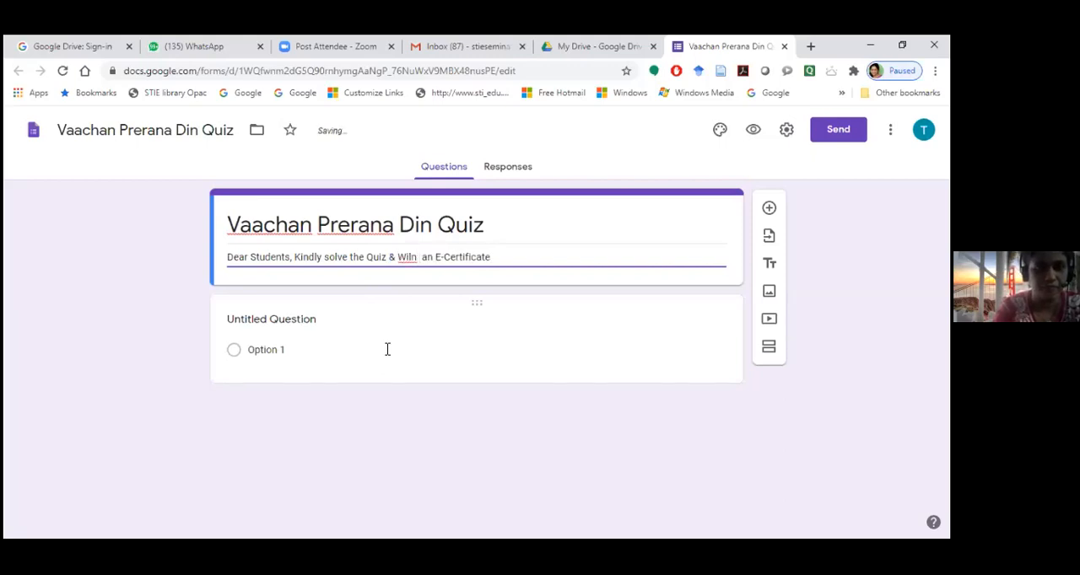
pyautogui.press('BackSpace')
pyautogui.press('BackSpace')
pyautogui.press('BackSpace')
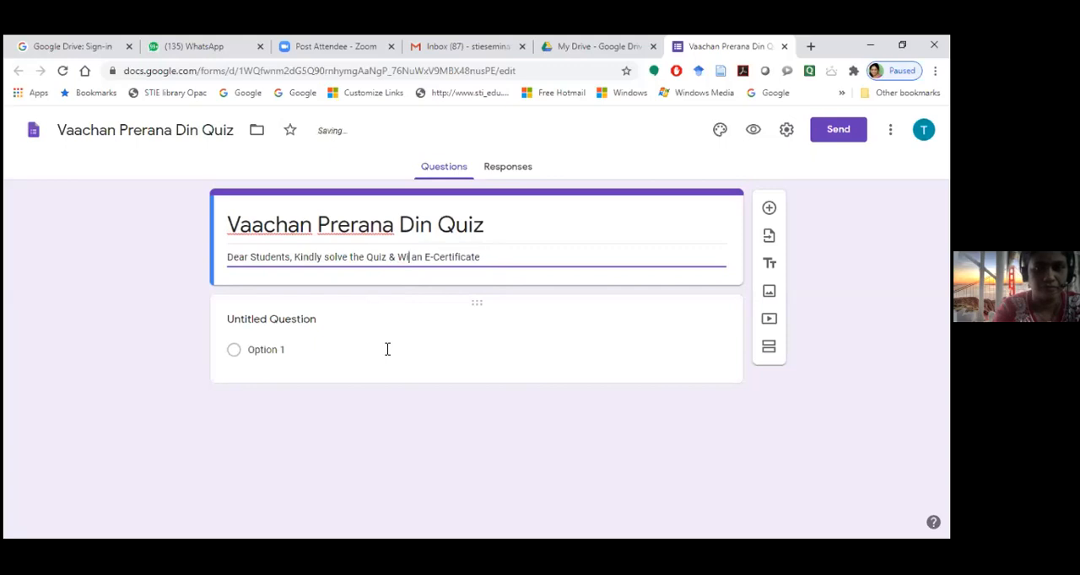
pyautogui.write('n Your')
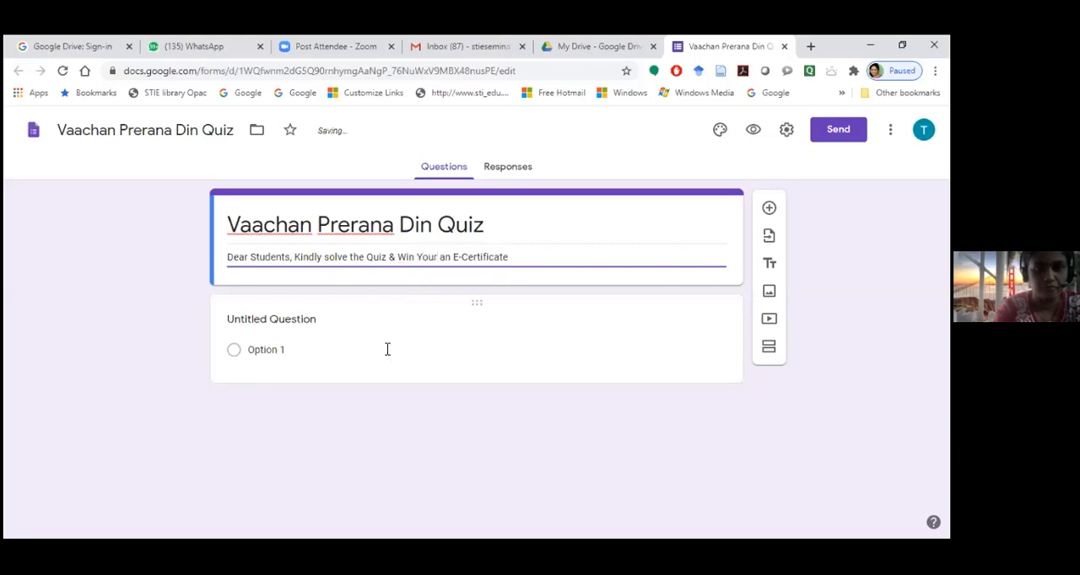
pyautogui.click(510, 257)
pyautogui.write('!')
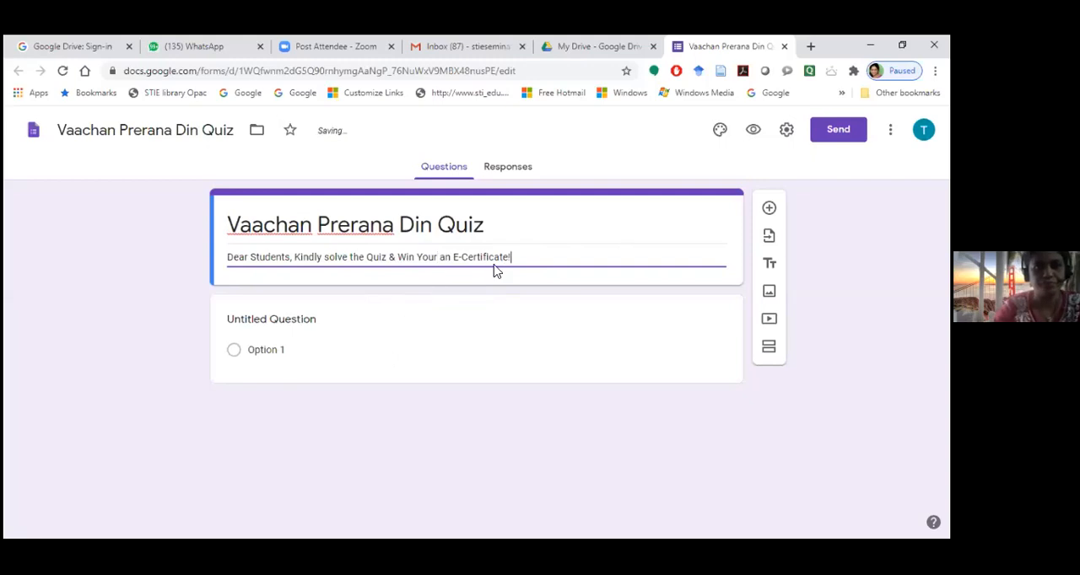
pyautogui.tripleClick(627, 230)
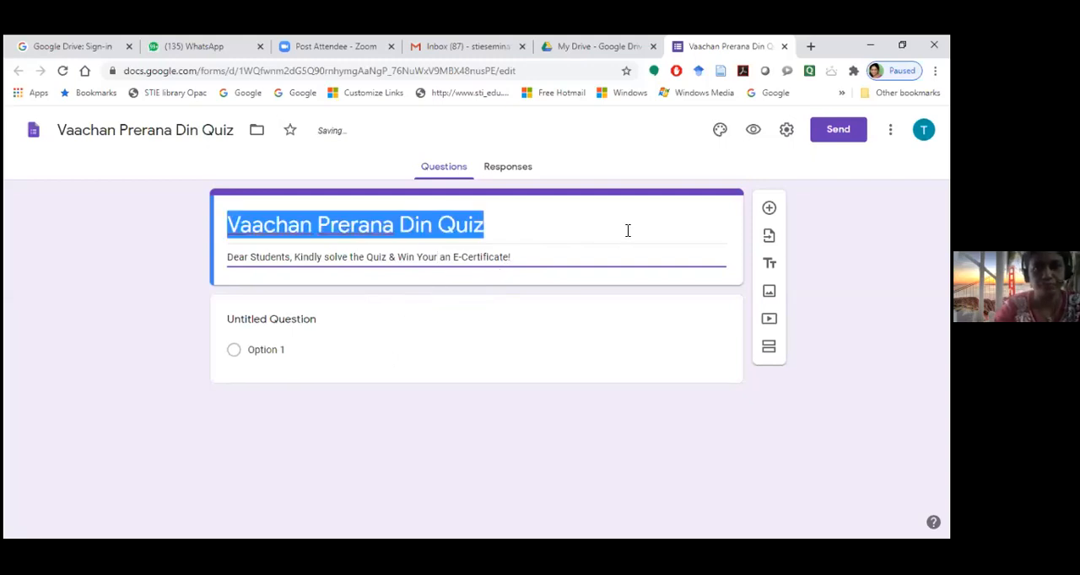
pyautogui.tripleClick(523, 258)
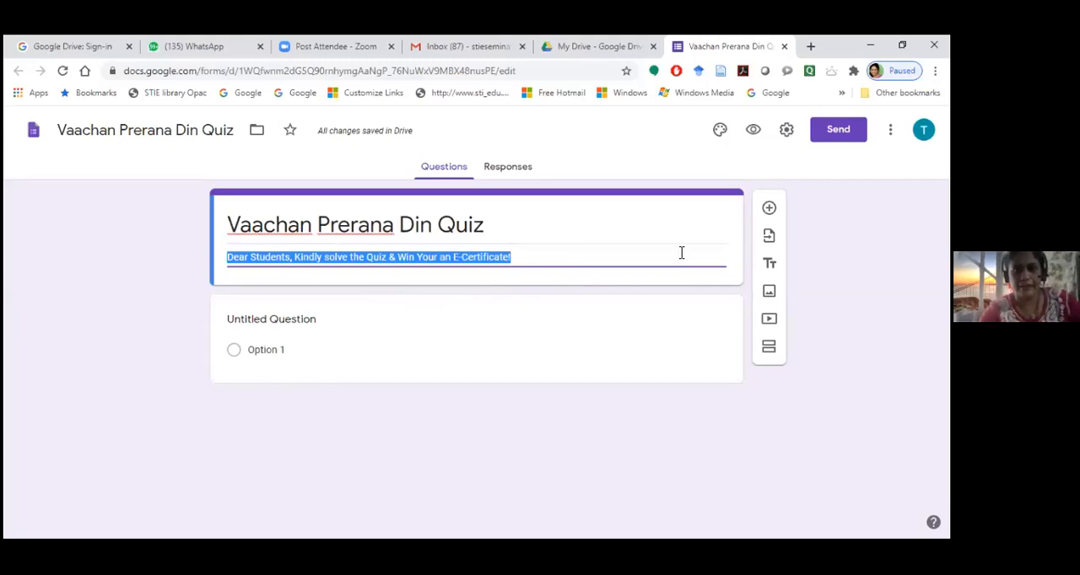
# Open the theme's header image selection and look through the Work and School images
pyautogui.click(719, 131)
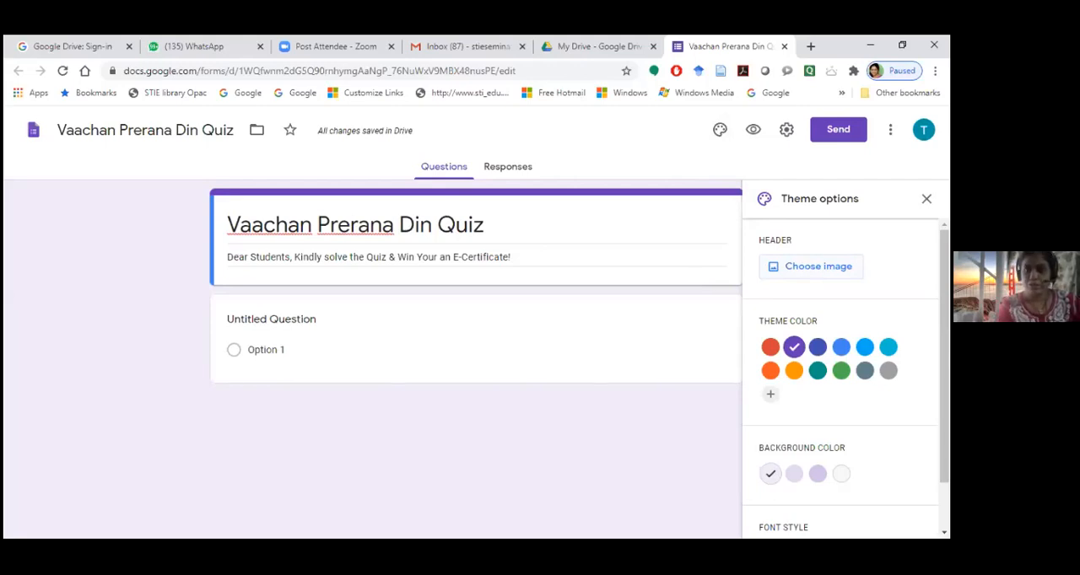
pyautogui.click(814, 266)
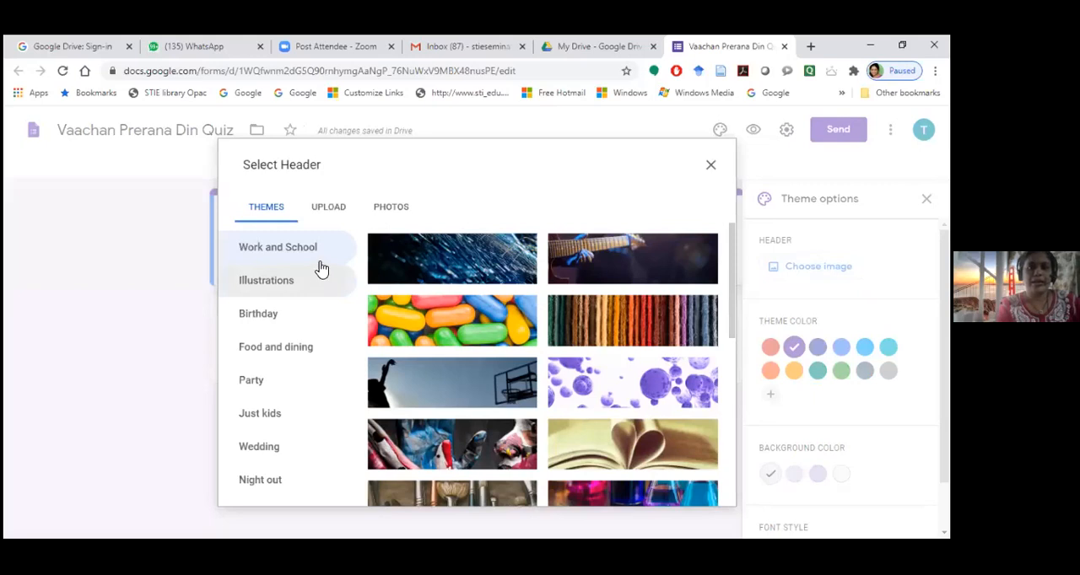
pyautogui.scroll(-2, 656, 346)
pyautogui.scroll(-2, 656, 346)
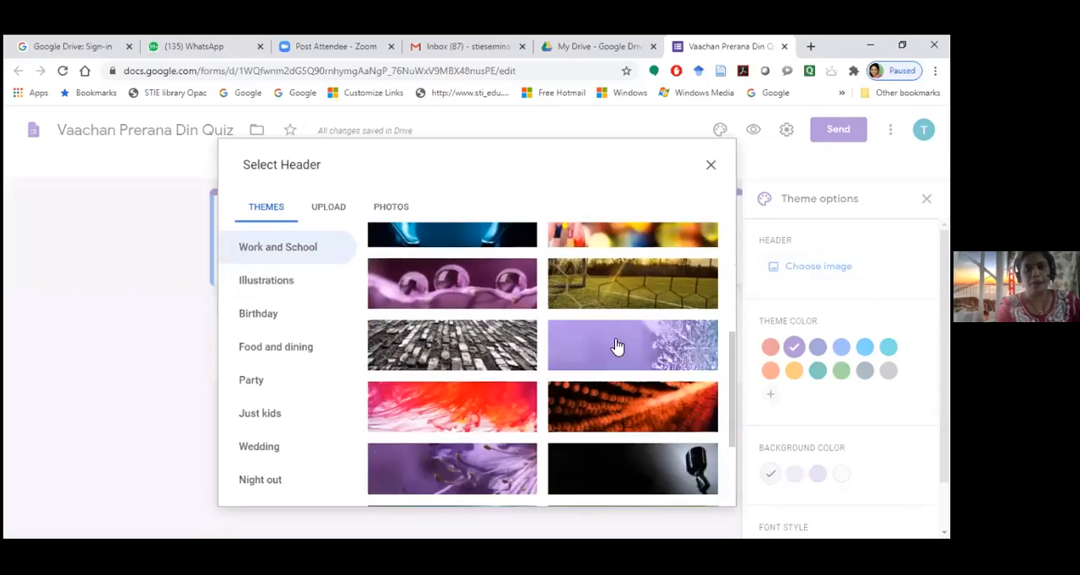
pyautogui.scroll(-3, 616, 345)
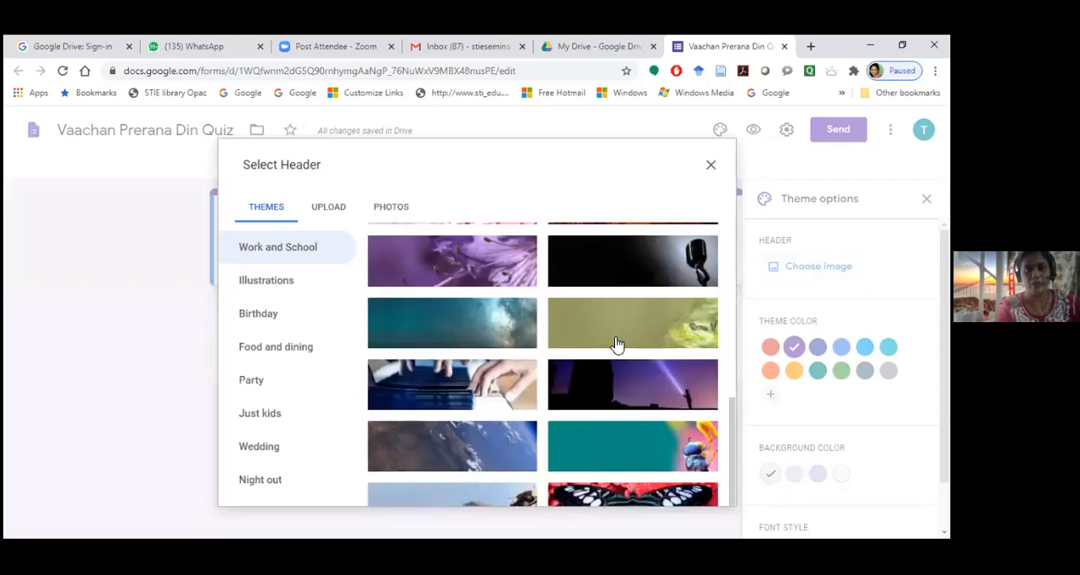
pyautogui.scroll(6, 616, 344)
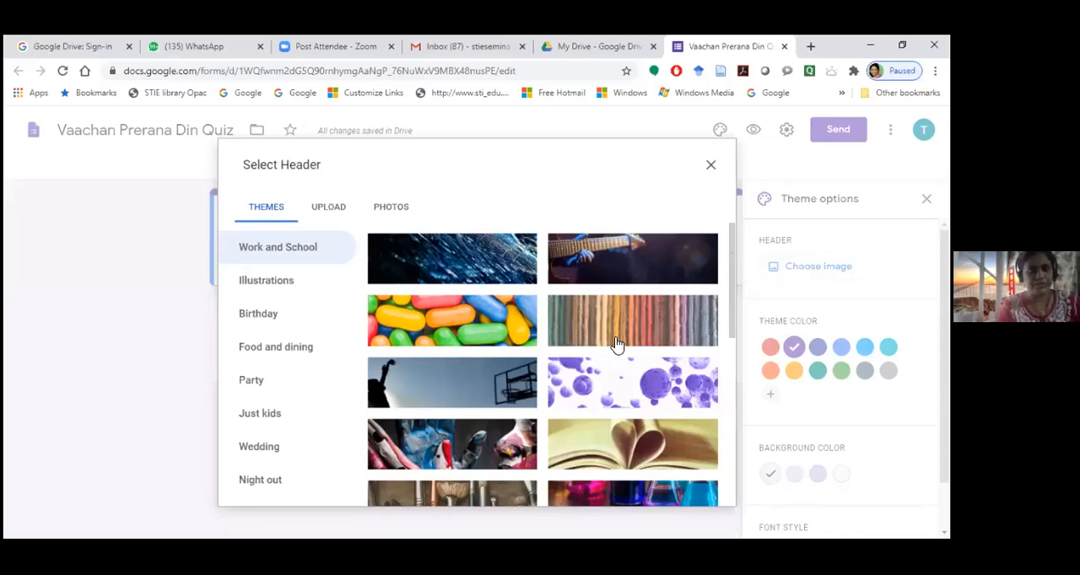
pyautogui.scroll(-2, 615, 345)
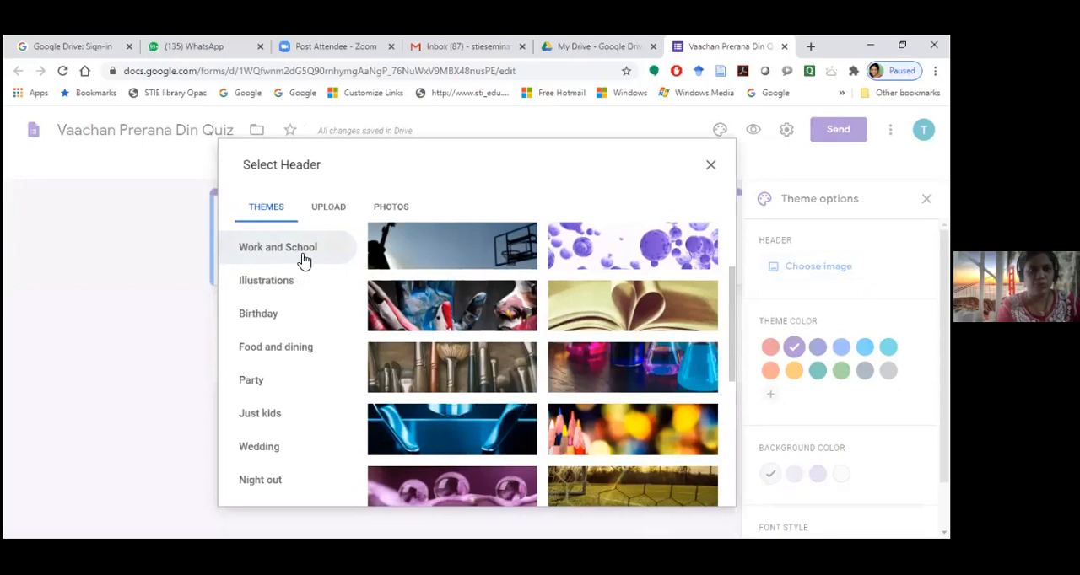
# Look through the Birthday, Food and dining, Party, Just kids, Wedding and Night out header images
pyautogui.click(258, 324)
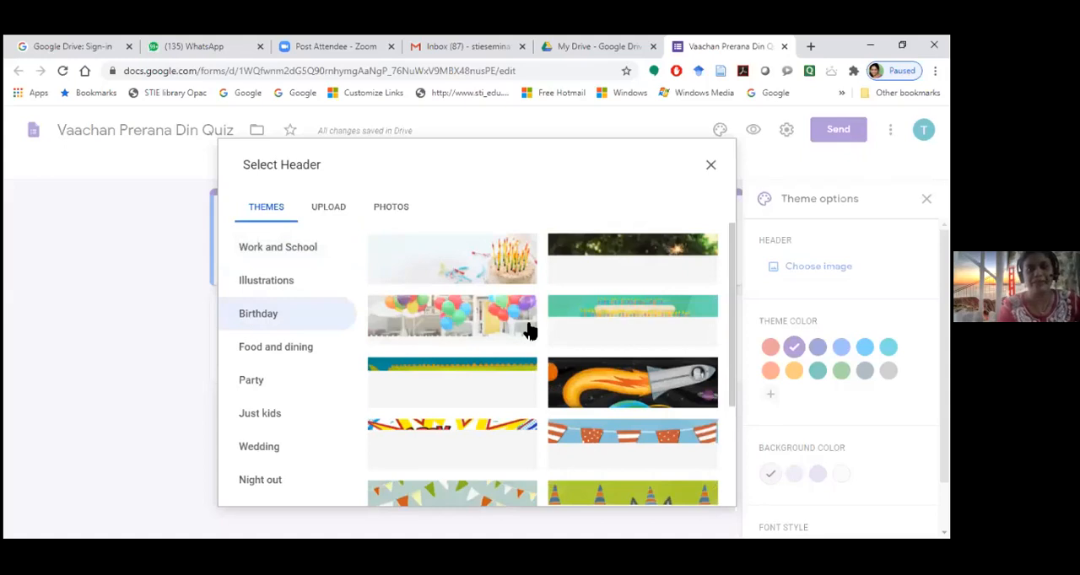
pyautogui.scroll(-1, 520, 331)
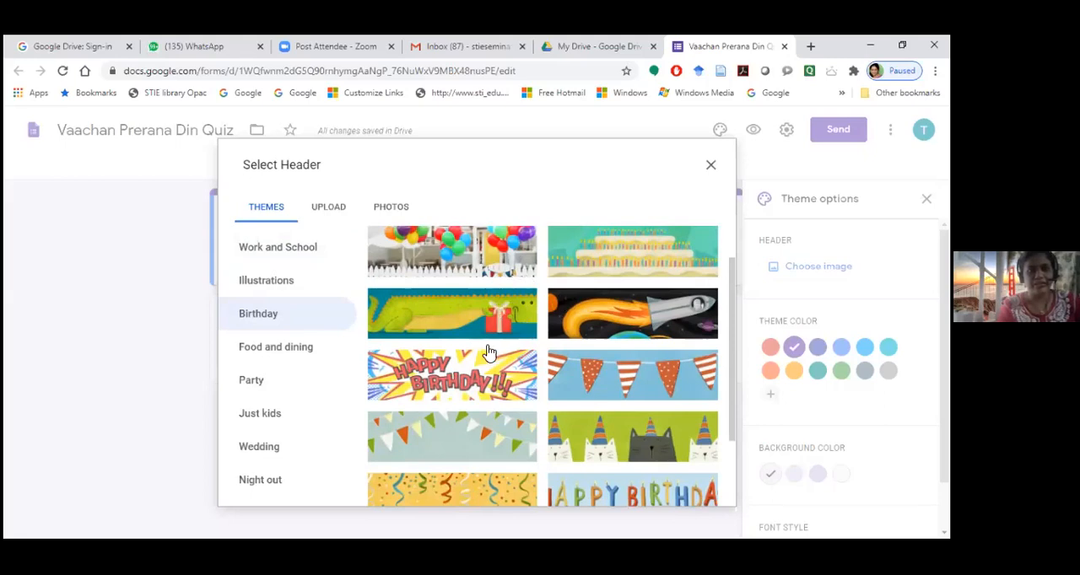
pyautogui.scroll(-3, 491, 359)
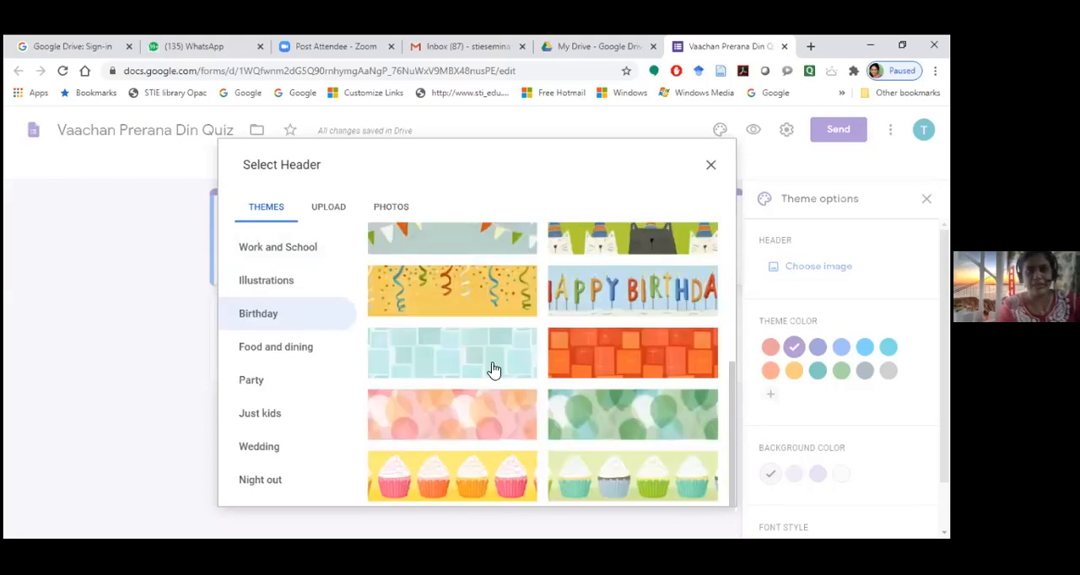
pyautogui.scroll(-2, 494, 370)
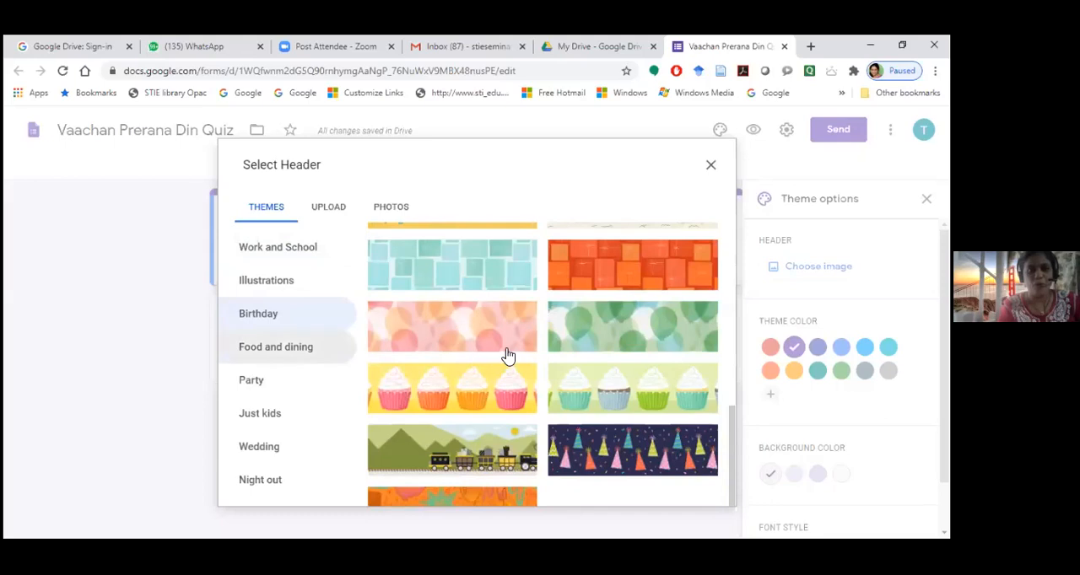
pyautogui.scroll(2, 461, 374)
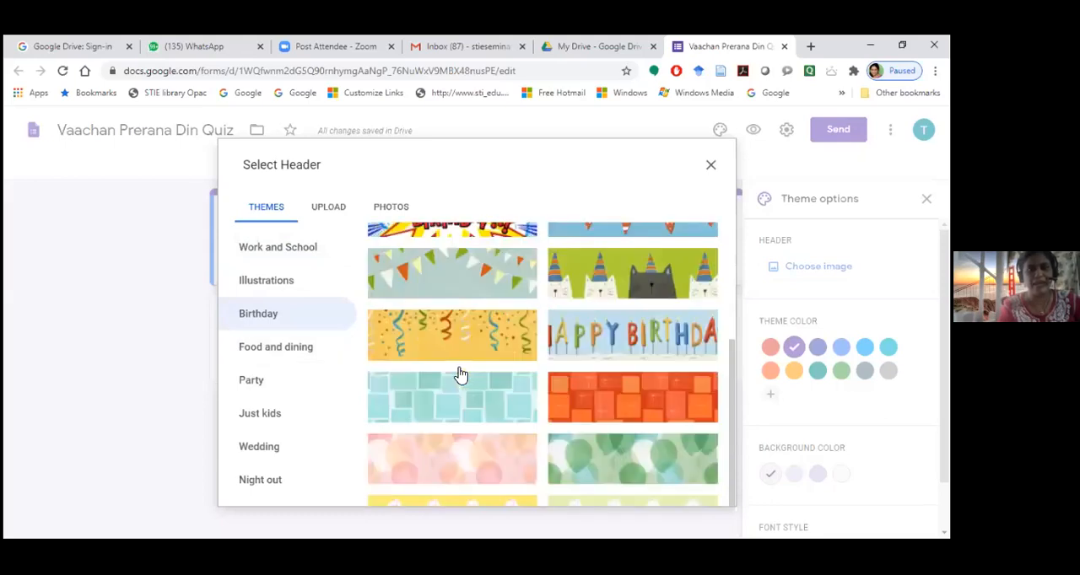
pyautogui.scroll(3, 458, 363)
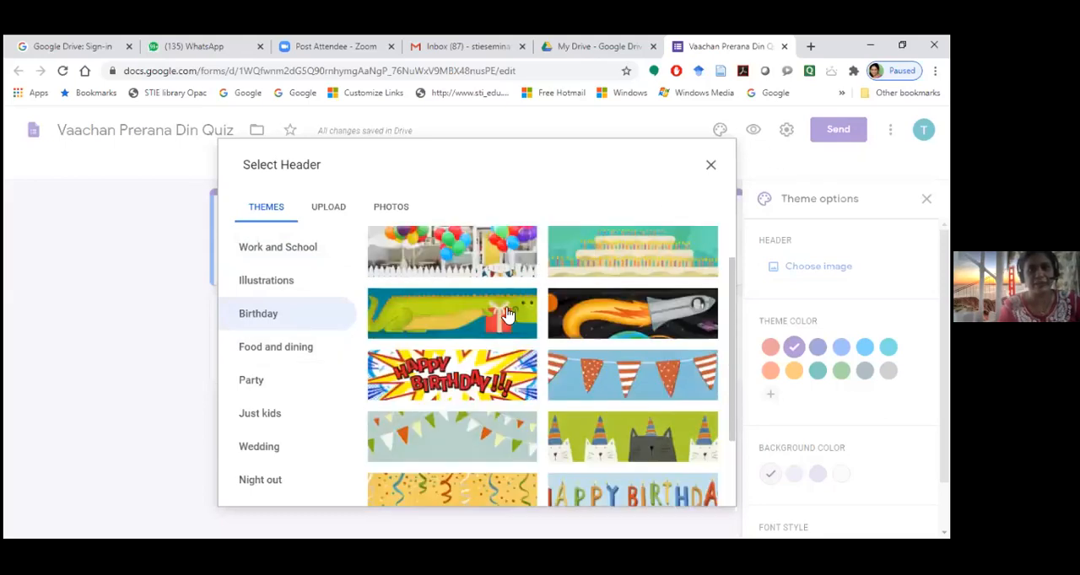
pyautogui.click(274, 360)
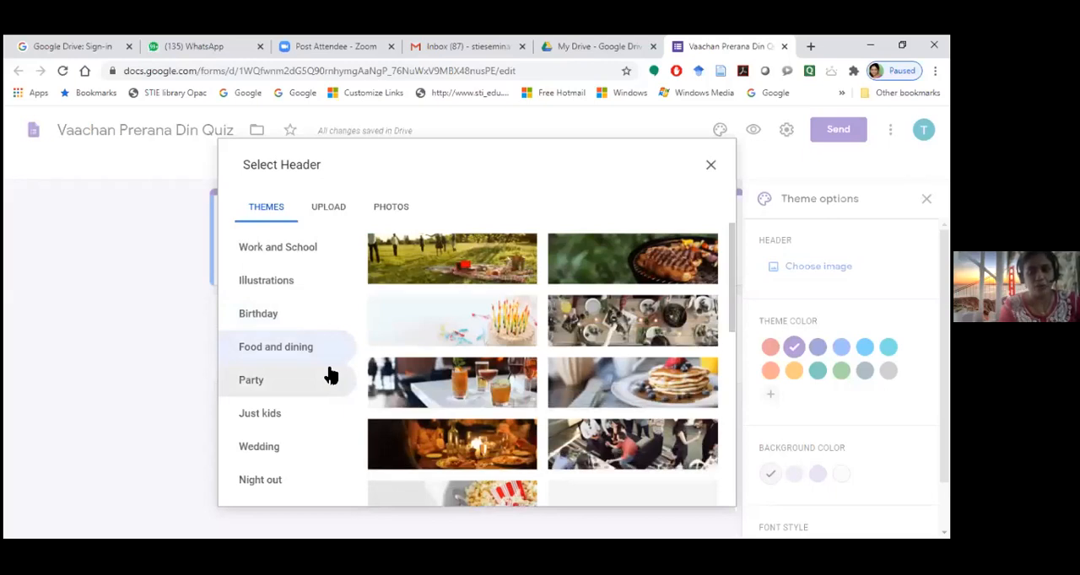
pyautogui.click(275, 390)
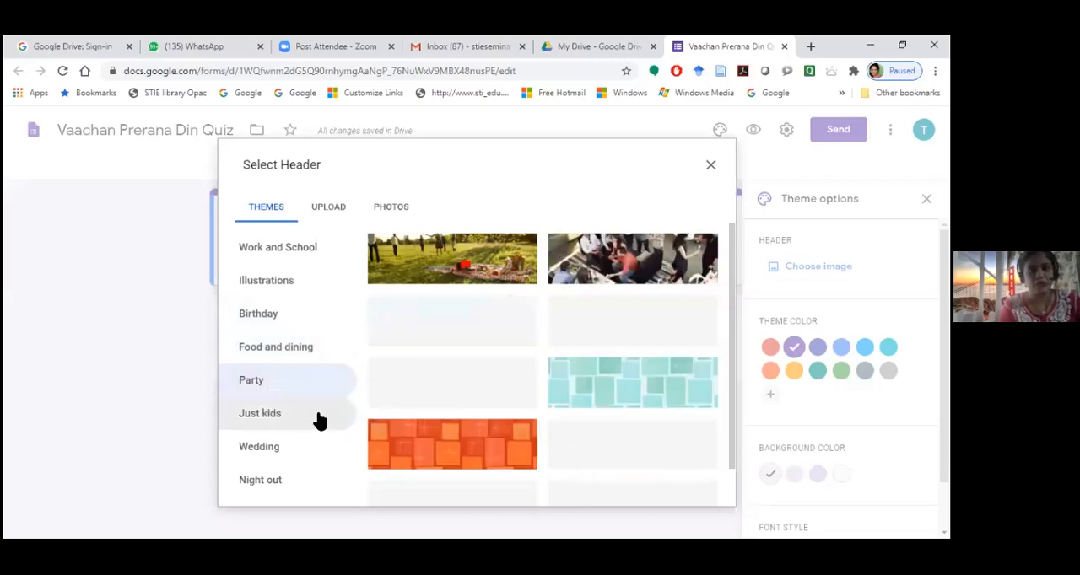
pyautogui.scroll(-2, 470, 403)
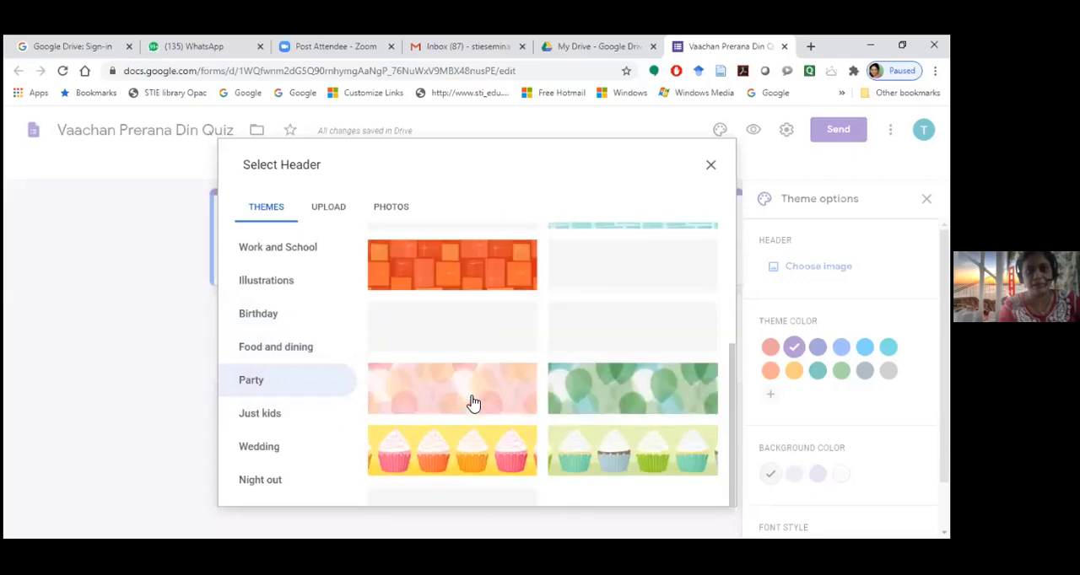
pyautogui.click(260, 418)
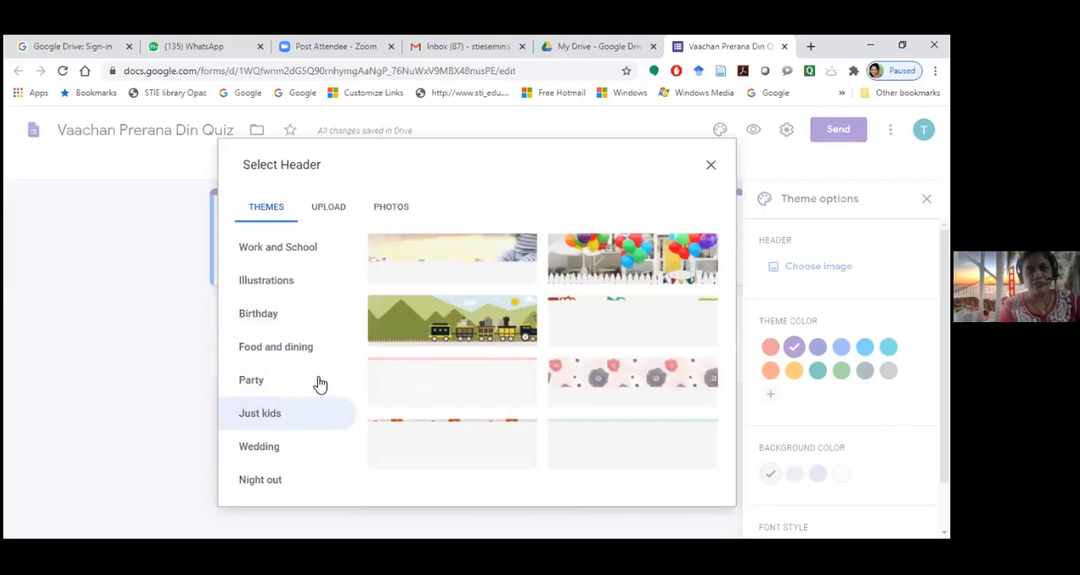
pyautogui.click(253, 451)
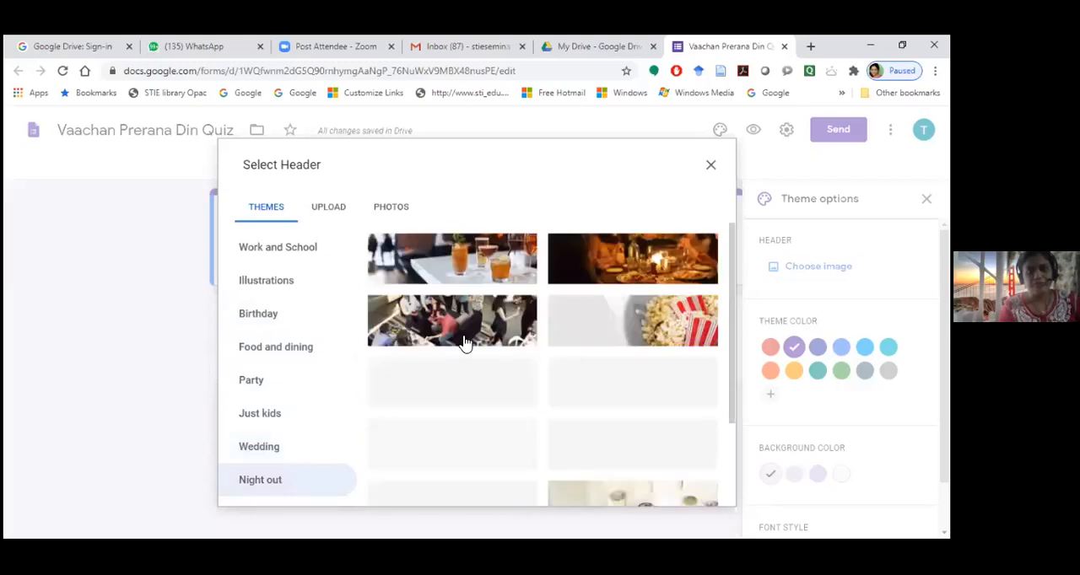
pyautogui.scroll(-2, 458, 378)
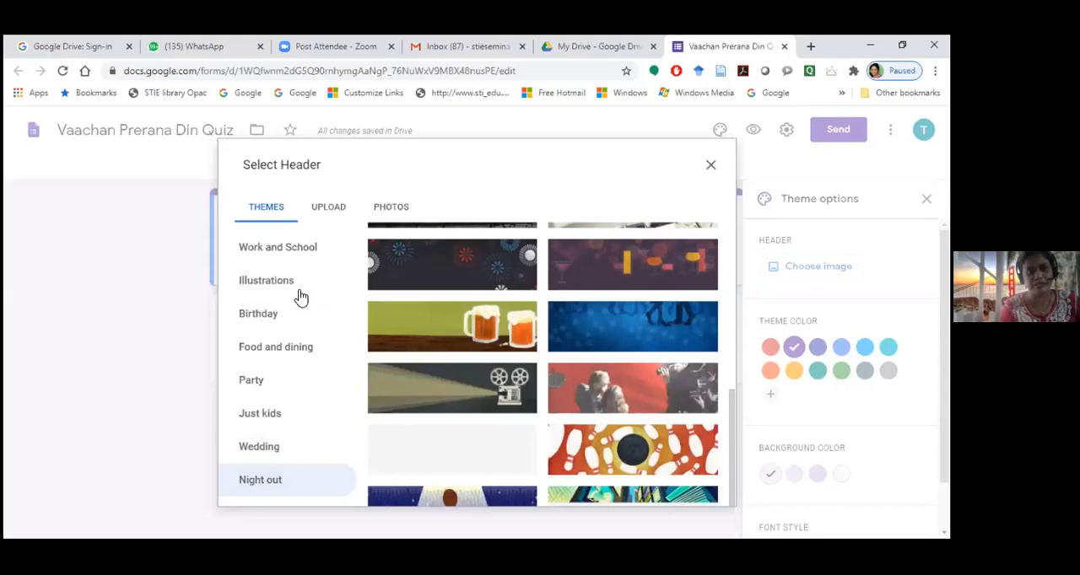
# Insert the Work and School image of an open book with heart-shaped pages as the form header
pyautogui.click(264, 252)
pyautogui.click(264, 251)
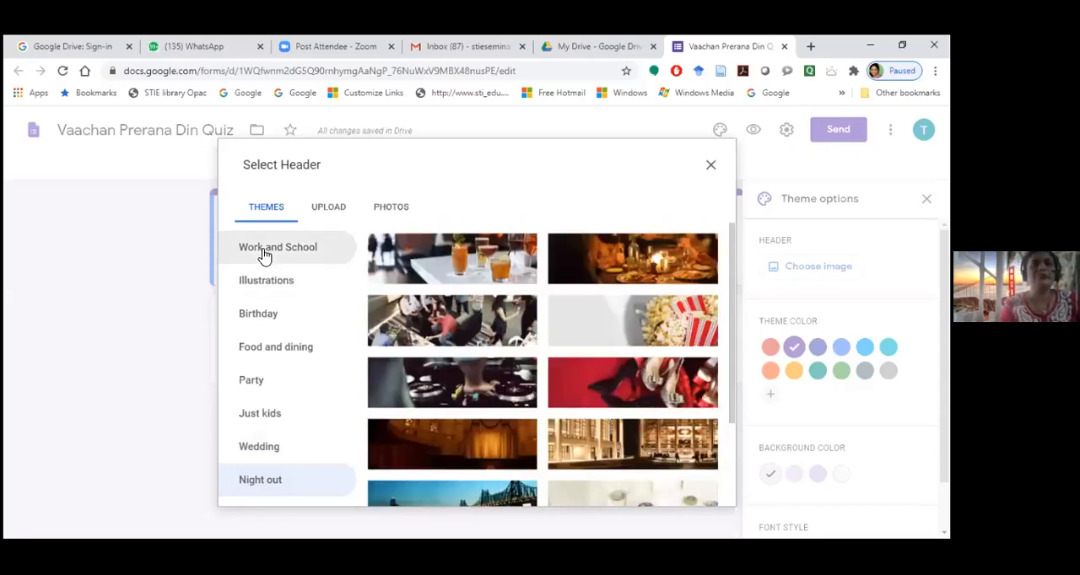
pyautogui.click(264, 251)
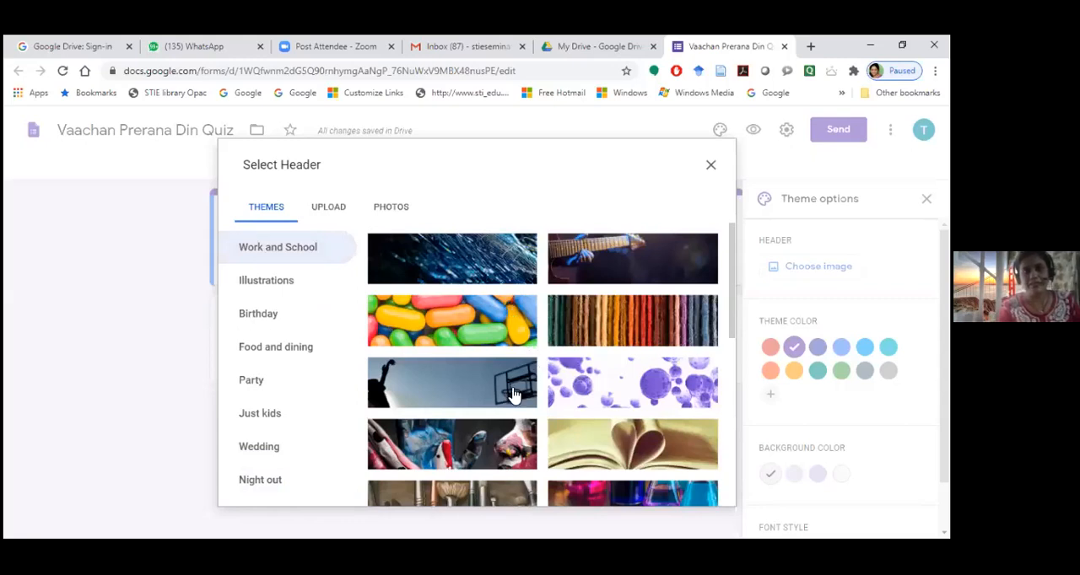
pyautogui.scroll(-1, 470, 386)
pyautogui.scroll(1, 460, 380)
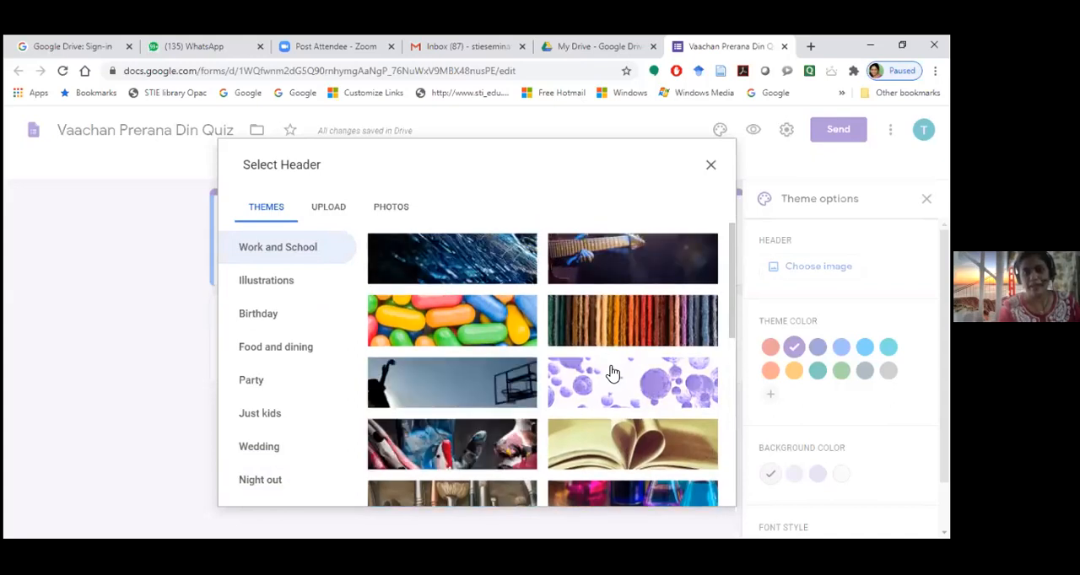
pyautogui.scroll(-1, 572, 368)
pyautogui.scroll(-1, 583, 308)
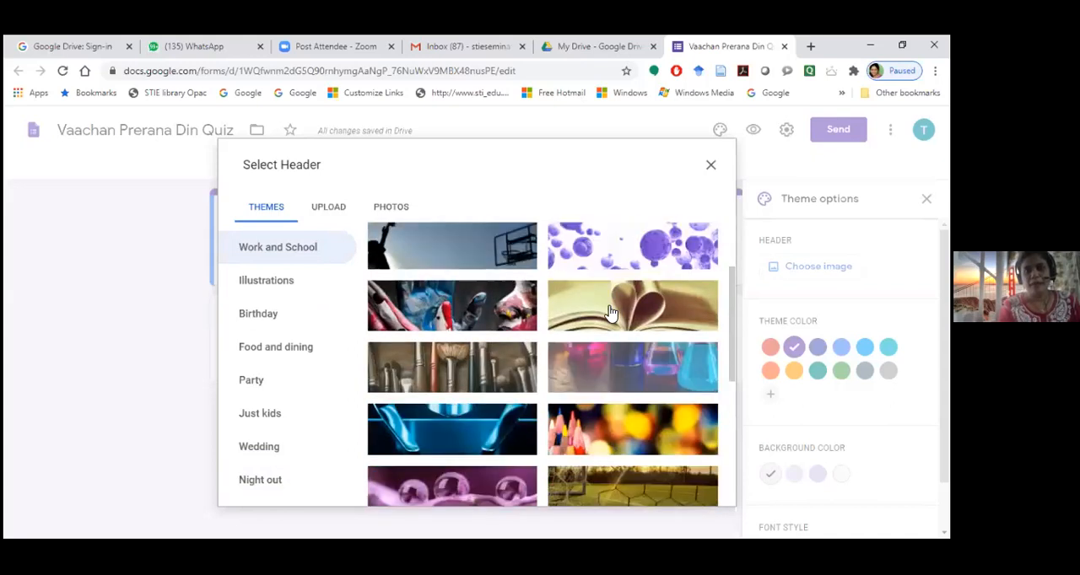
pyautogui.click(610, 313)
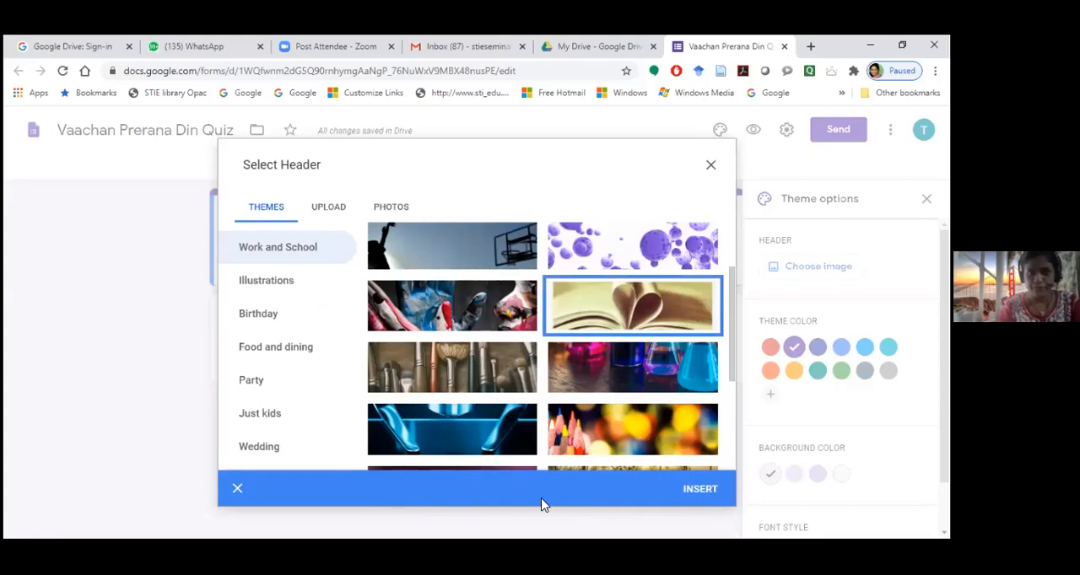
pyautogui.click(691, 495)
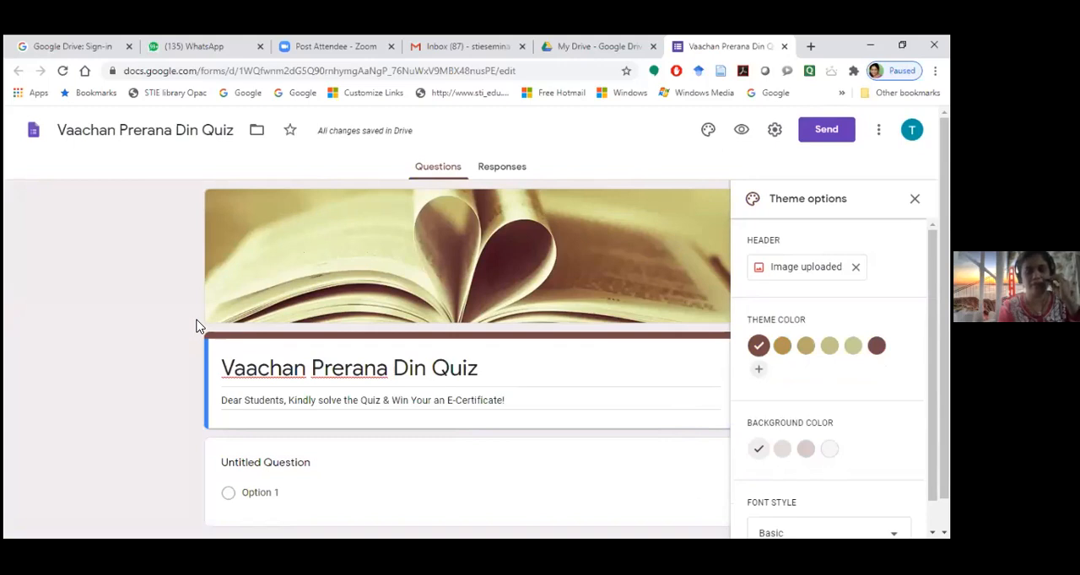
# Add the custom theme color #ff00c8 and set the form background to the darkest pink shade
pyautogui.scroll(-1, 423, 272)
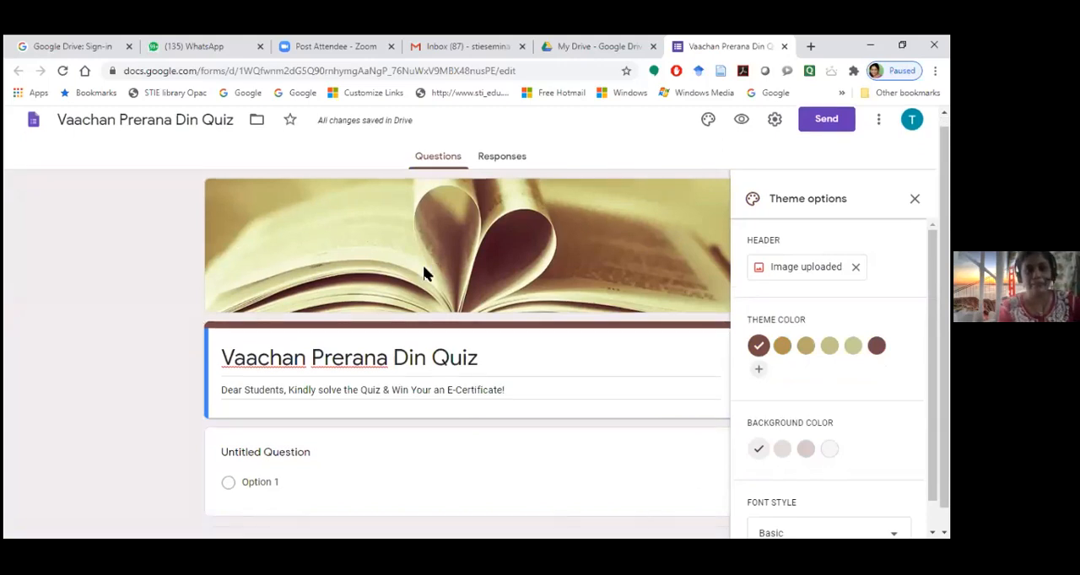
pyautogui.scroll(-1, 424, 272)
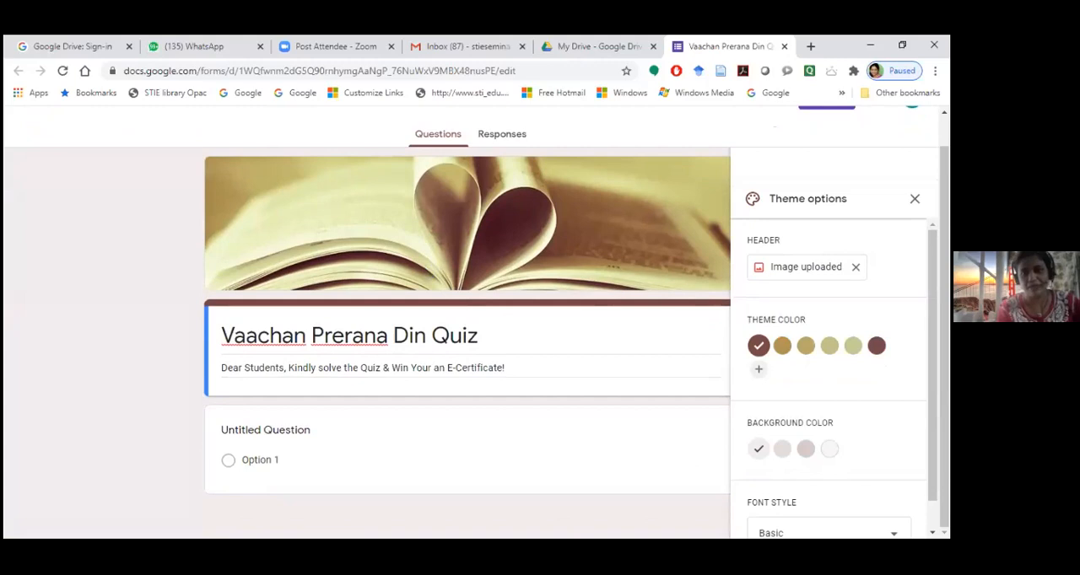
pyautogui.scroll(2, 680, 383)
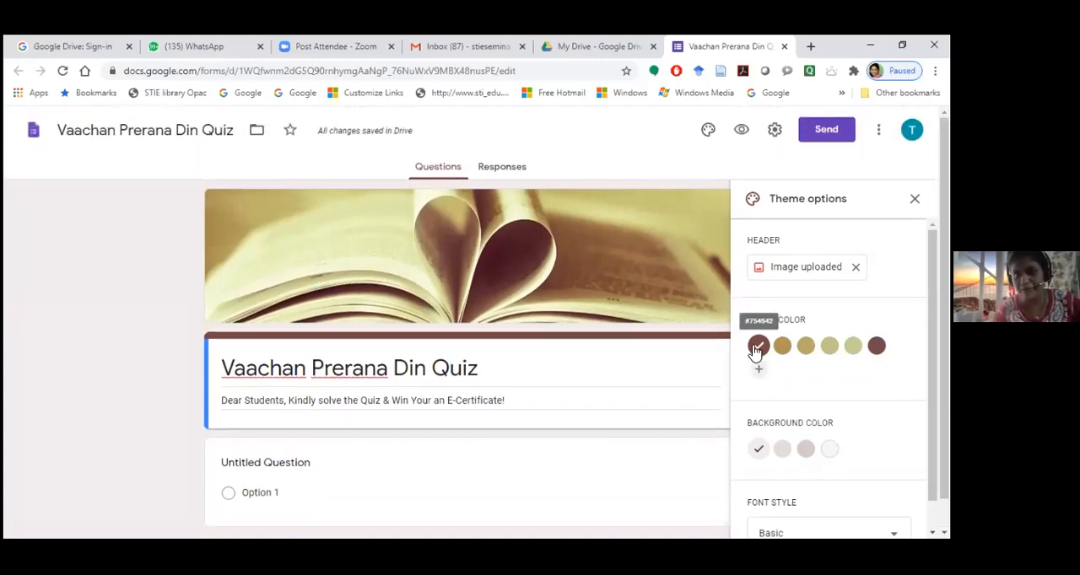
pyautogui.scroll(-1, 756, 353)
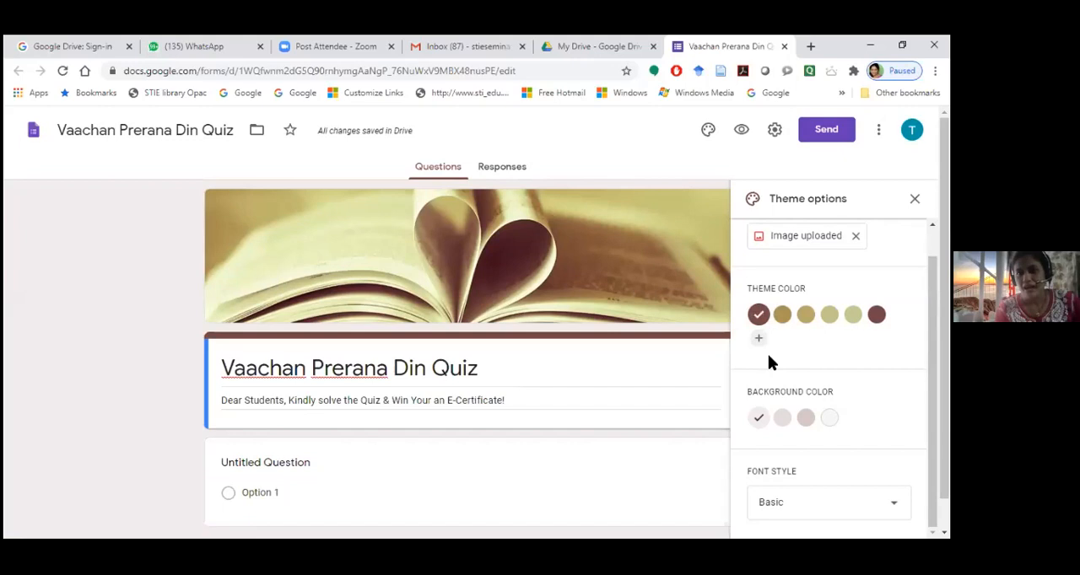
pyautogui.scroll(-1, 764, 350)
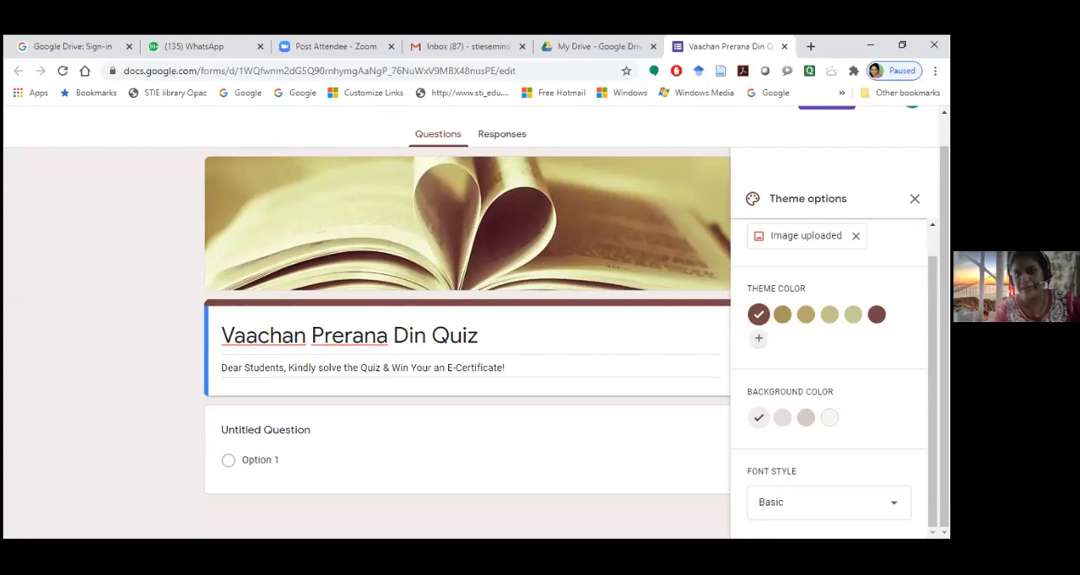
pyautogui.click(759, 338)
pyautogui.click(872, 366)
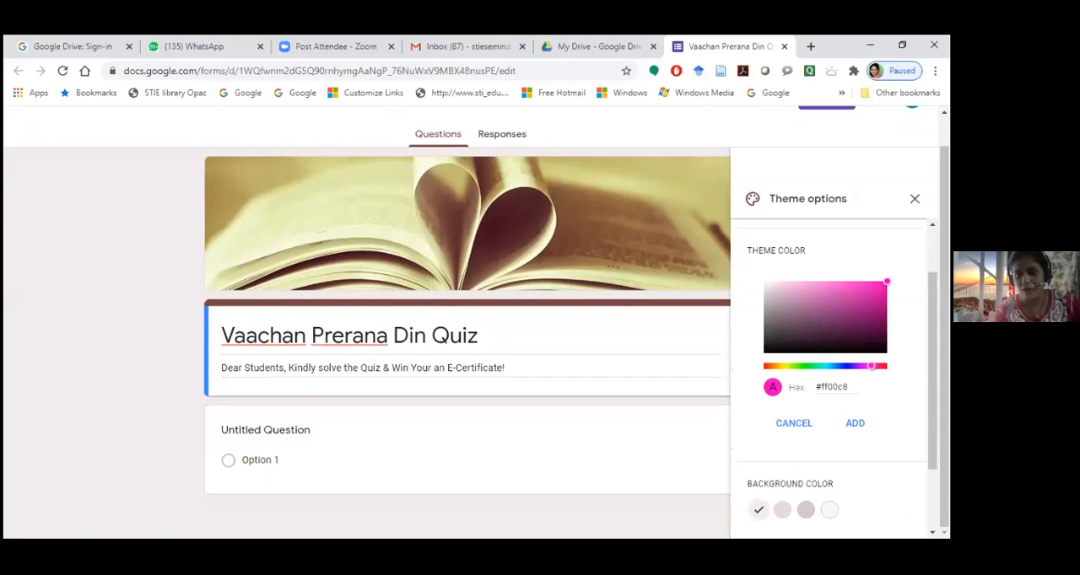
pyautogui.click(855, 423)
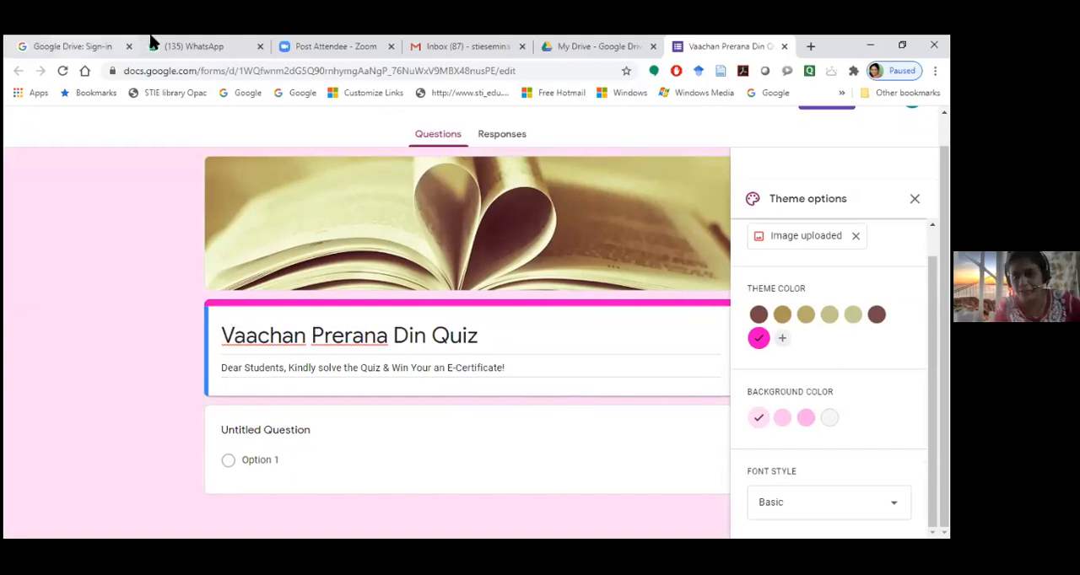
pyautogui.click(806, 427)
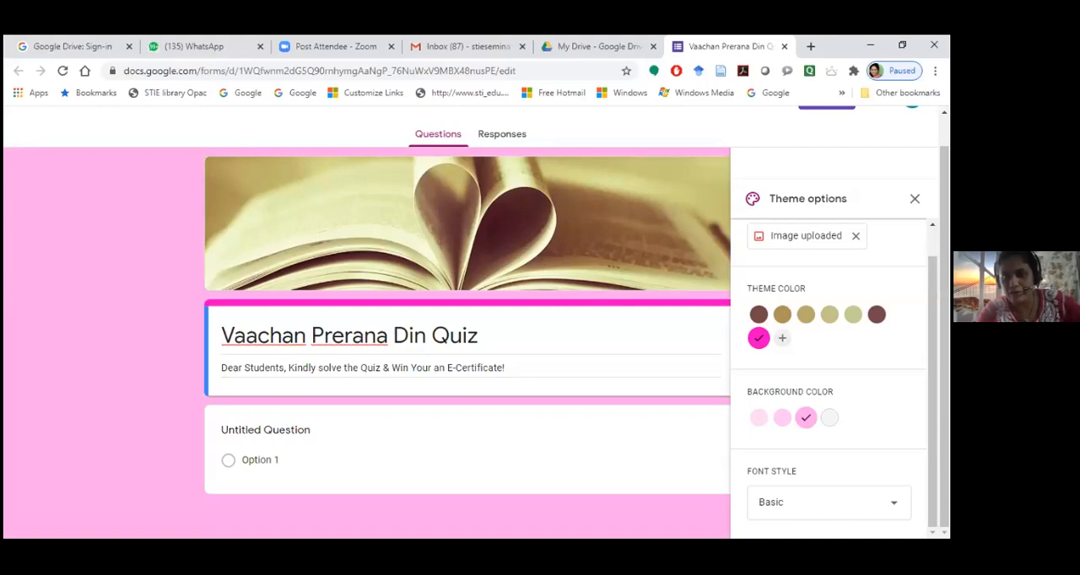
# Compare the Playful and Basic font styles on the form and set the font style to Playful
pyautogui.click(893, 503)
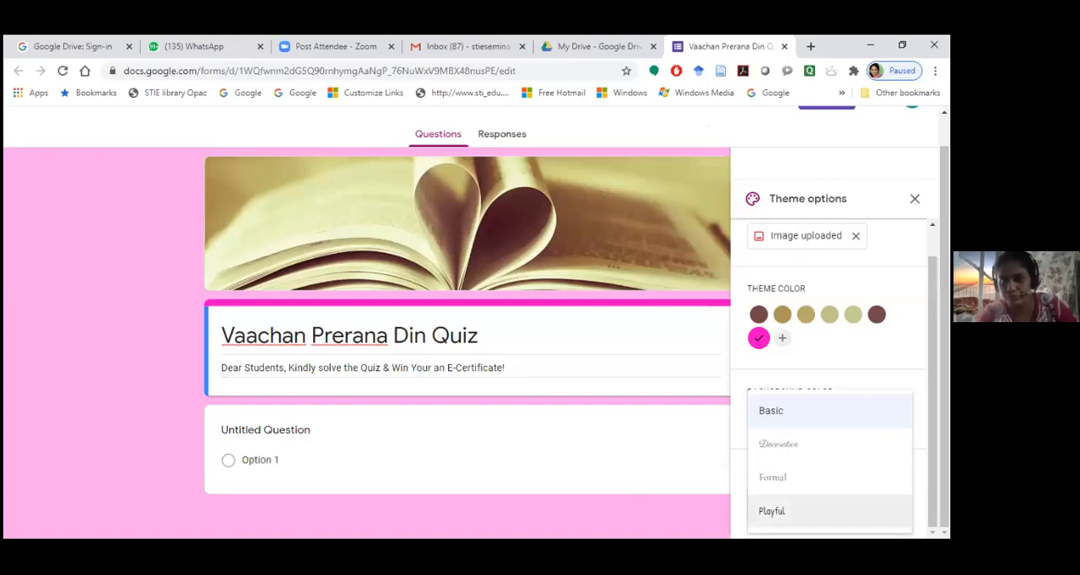
pyautogui.click(784, 511)
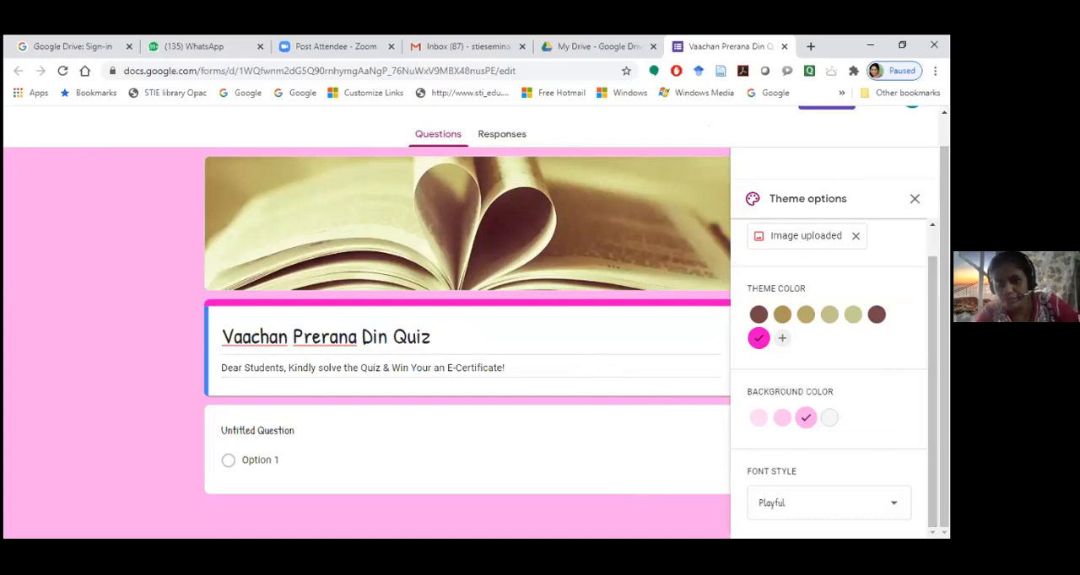
pyautogui.click(893, 504)
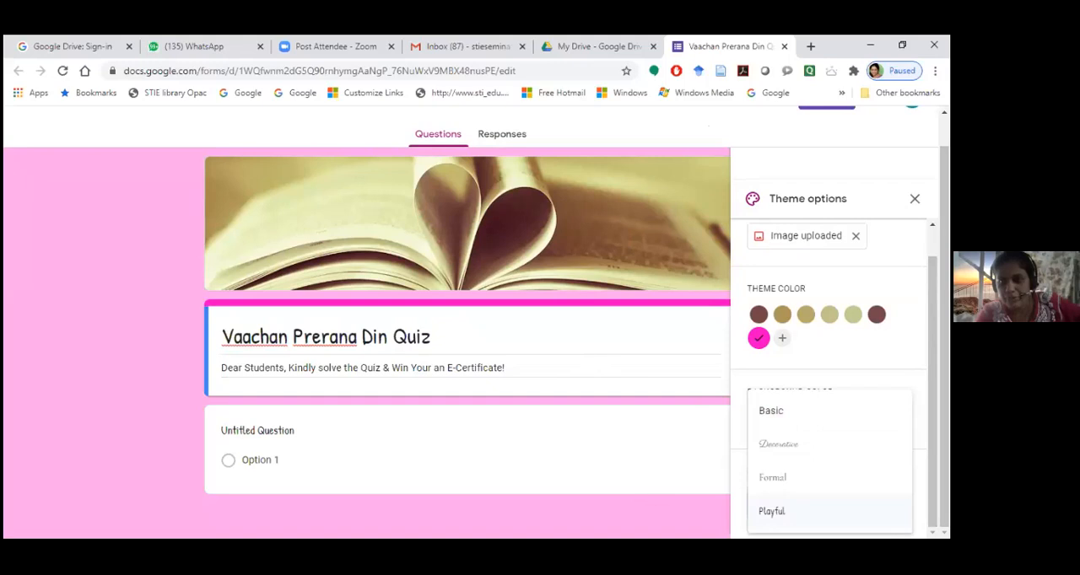
pyautogui.click(780, 413)
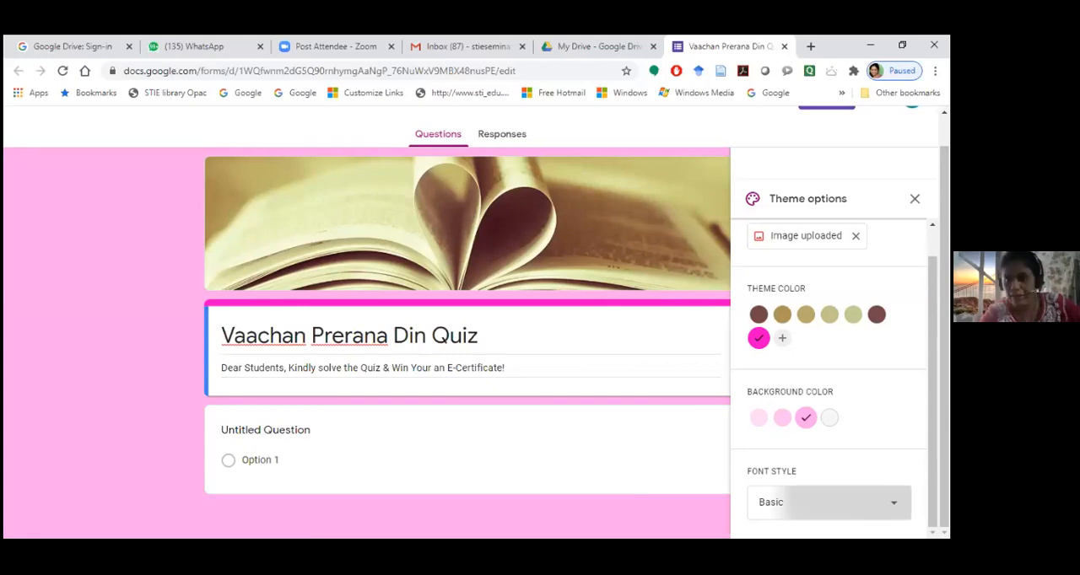
pyautogui.click(827, 502)
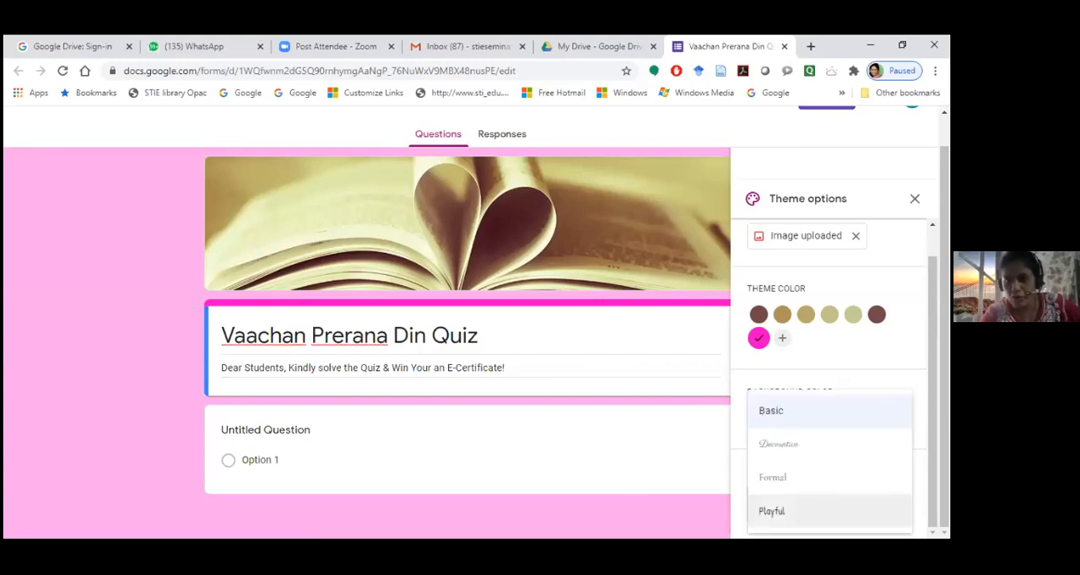
pyautogui.click(771, 511)
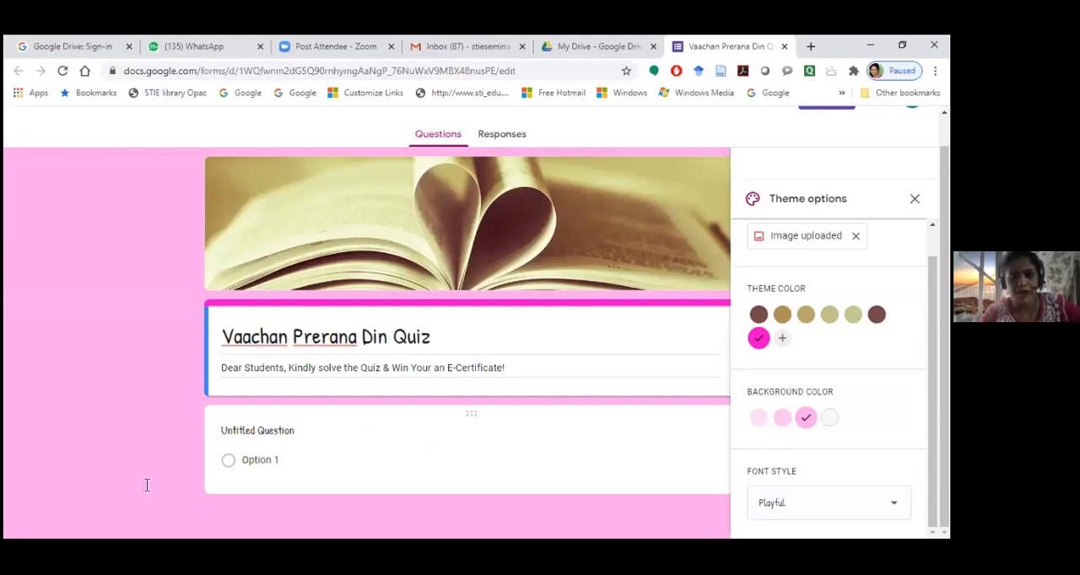
pyautogui.click(298, 436)
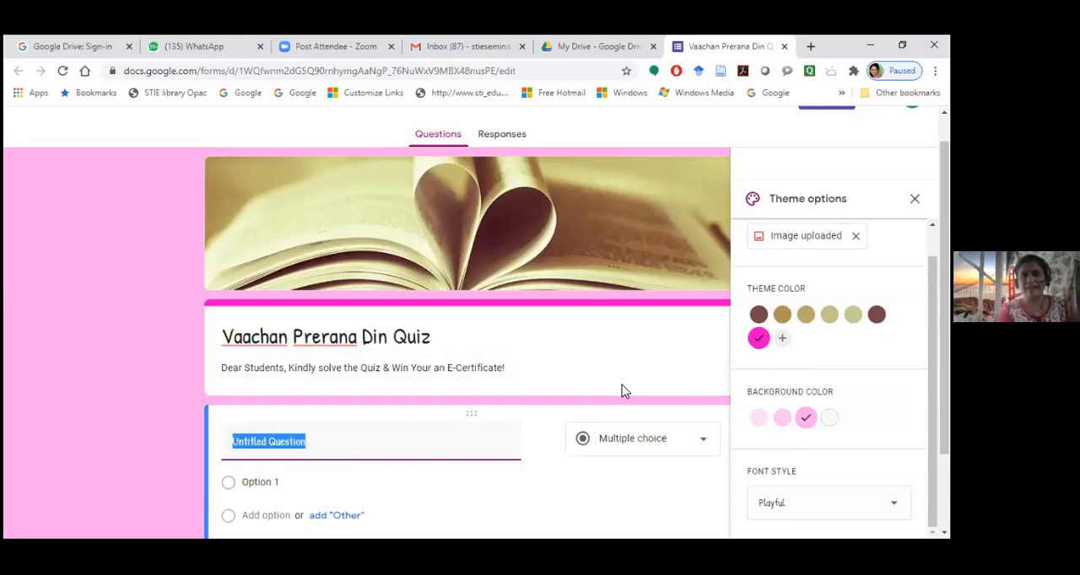
pyautogui.scroll(-1, 492, 455)
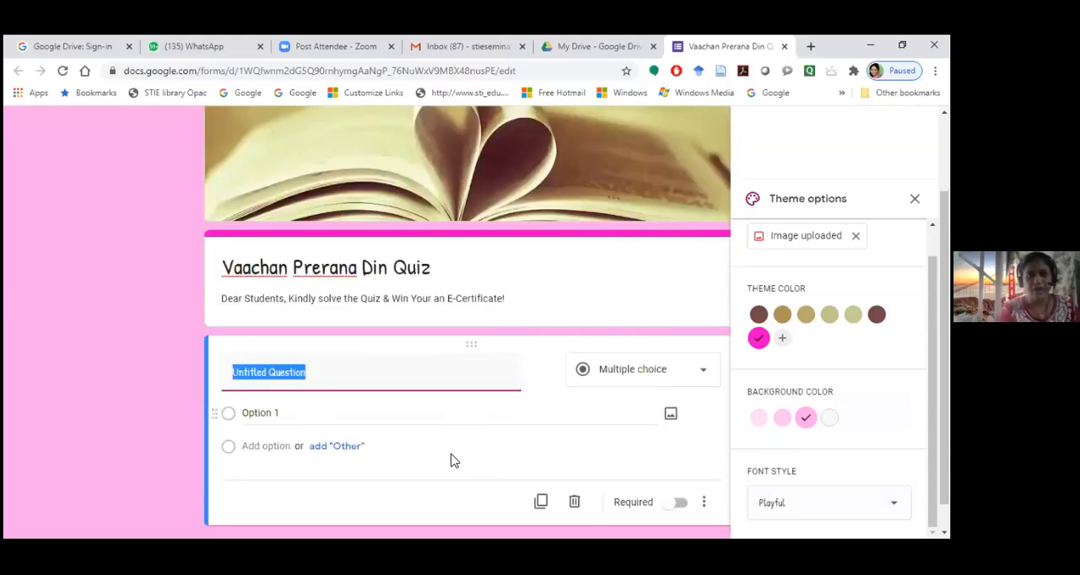
pyautogui.scroll(-1, 388, 422)
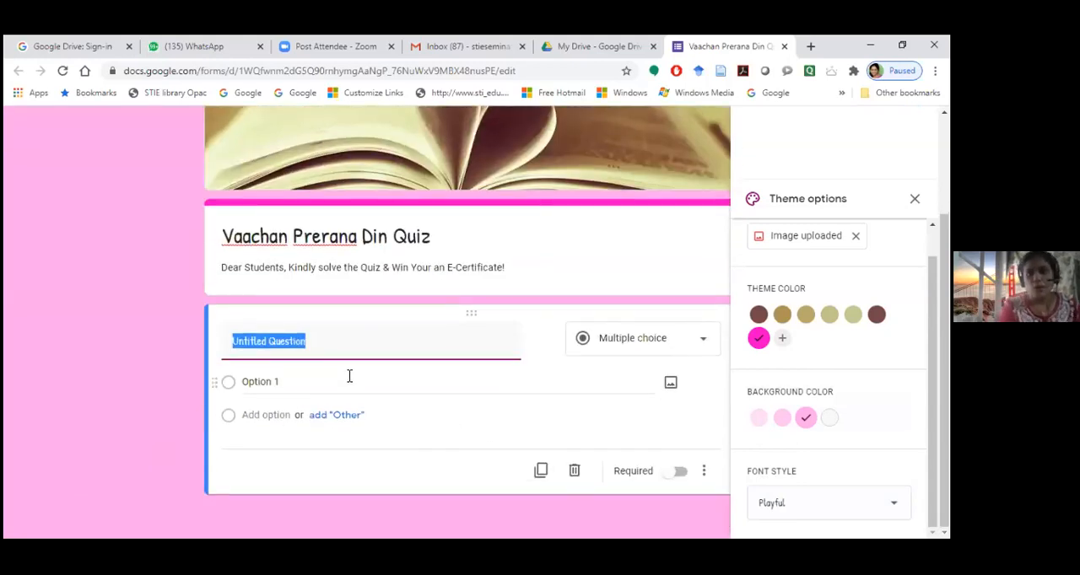
pyautogui.scroll(2, 186, 140)
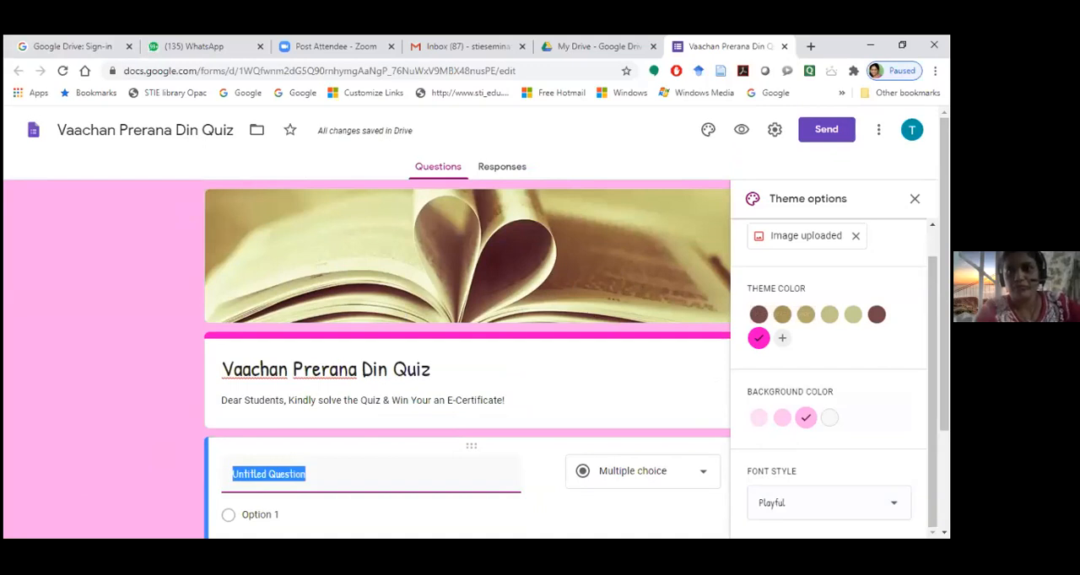
pyautogui.scroll(-1, 514, 413)
pyautogui.scroll(-2, 137, 348)
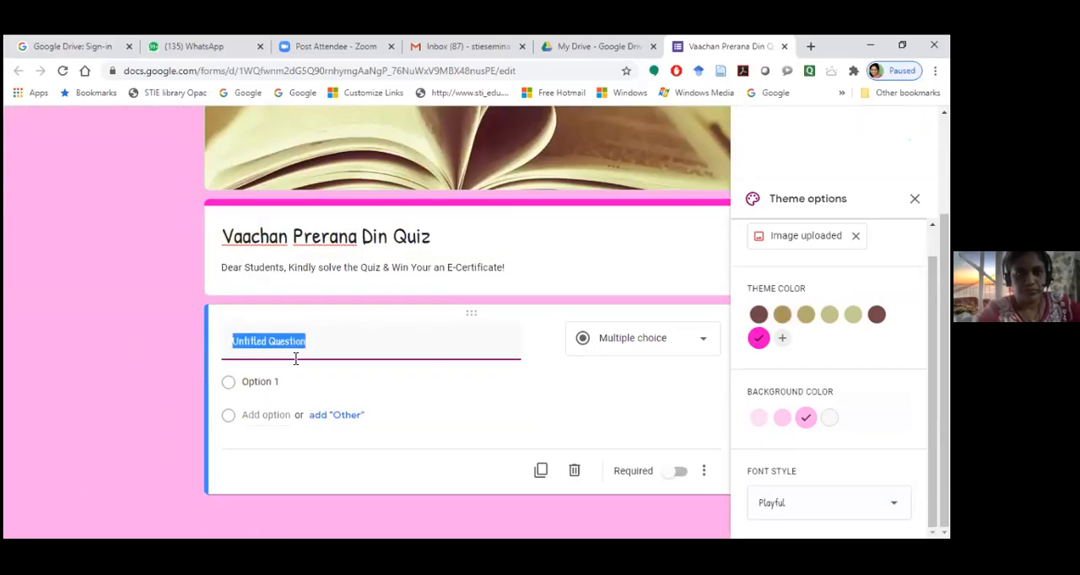
pyautogui.scroll(3, 784, 152)
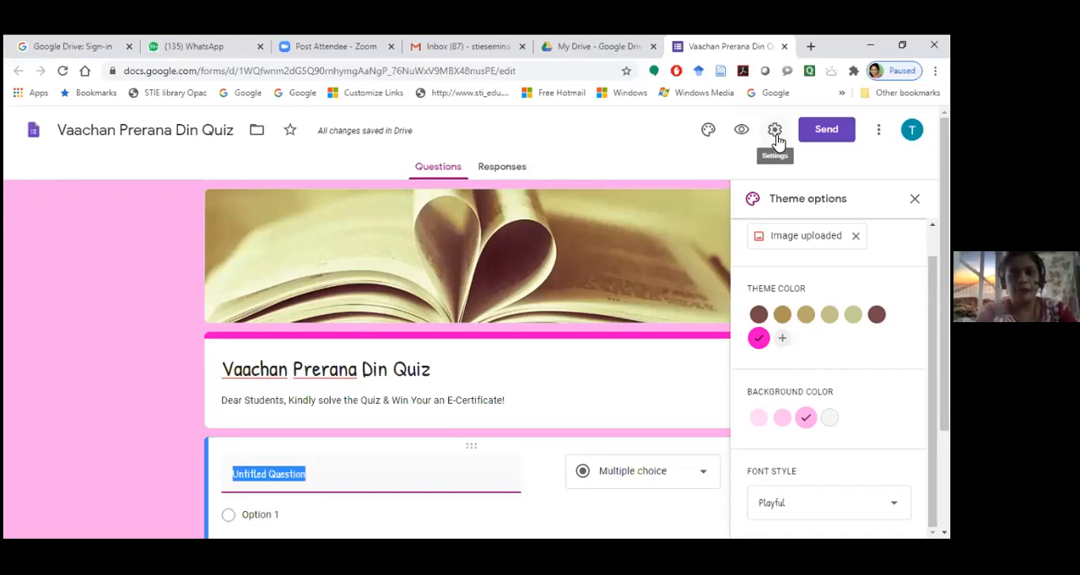
# Set the form to collect email addresses, always send response receipts and limit each respondent to 1 response, and save the settings
pyautogui.click(777, 132)
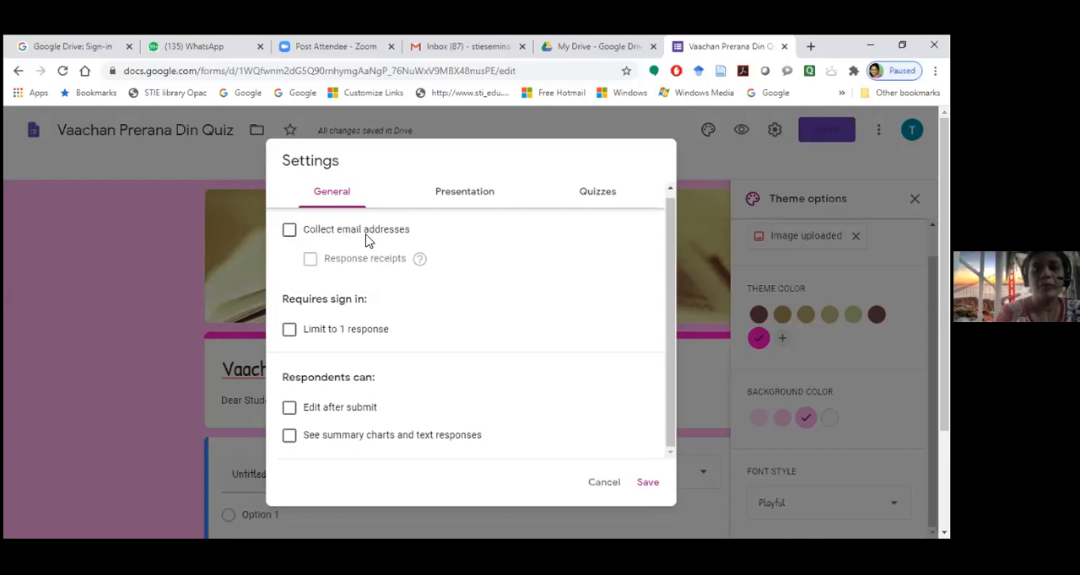
pyautogui.click(290, 232)
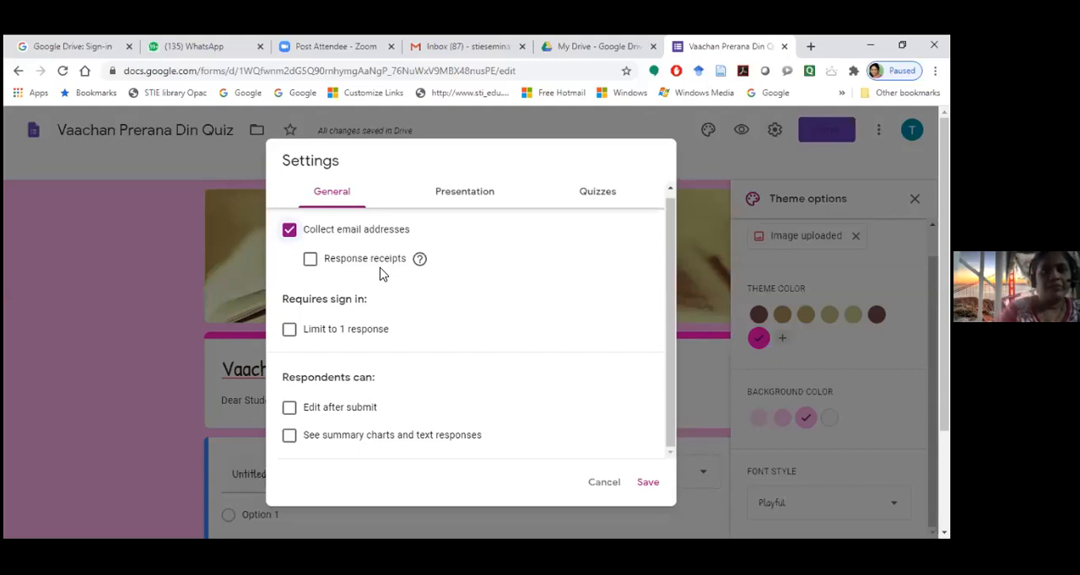
pyautogui.click(310, 262)
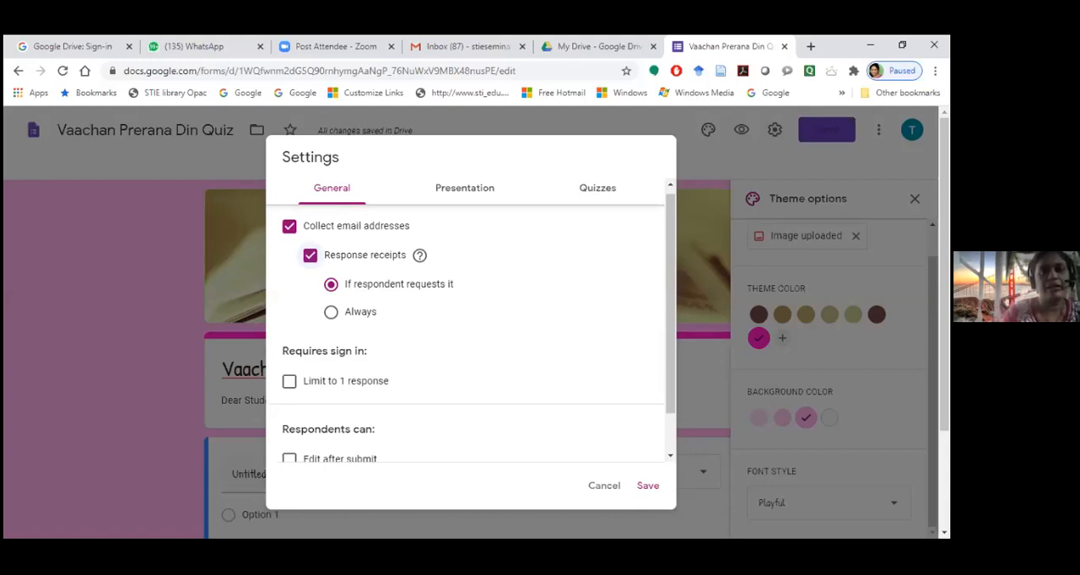
pyautogui.click(330, 313)
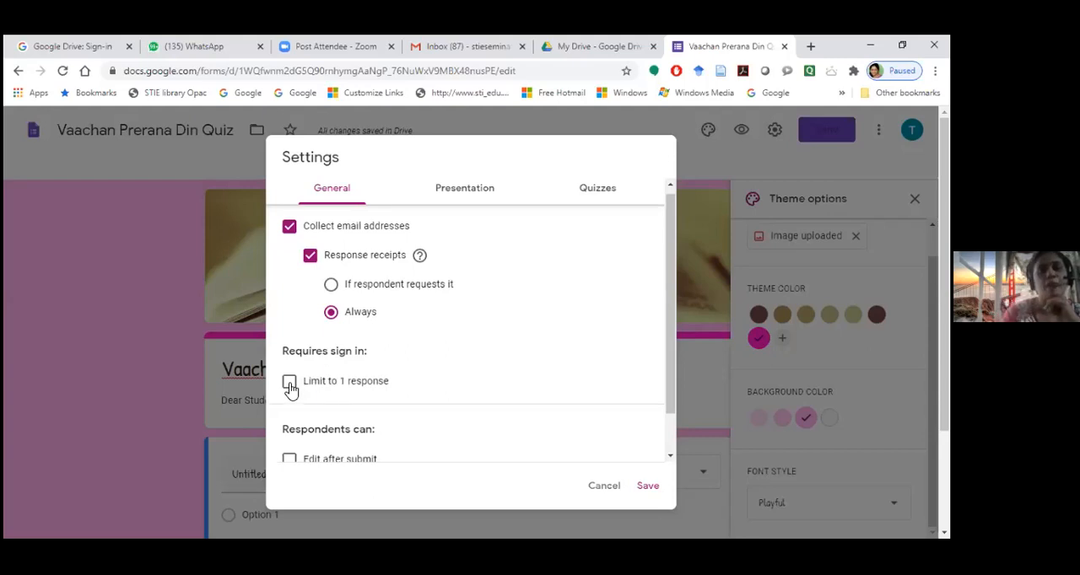
pyautogui.click(356, 393)
pyautogui.scroll(-1, 451, 414)
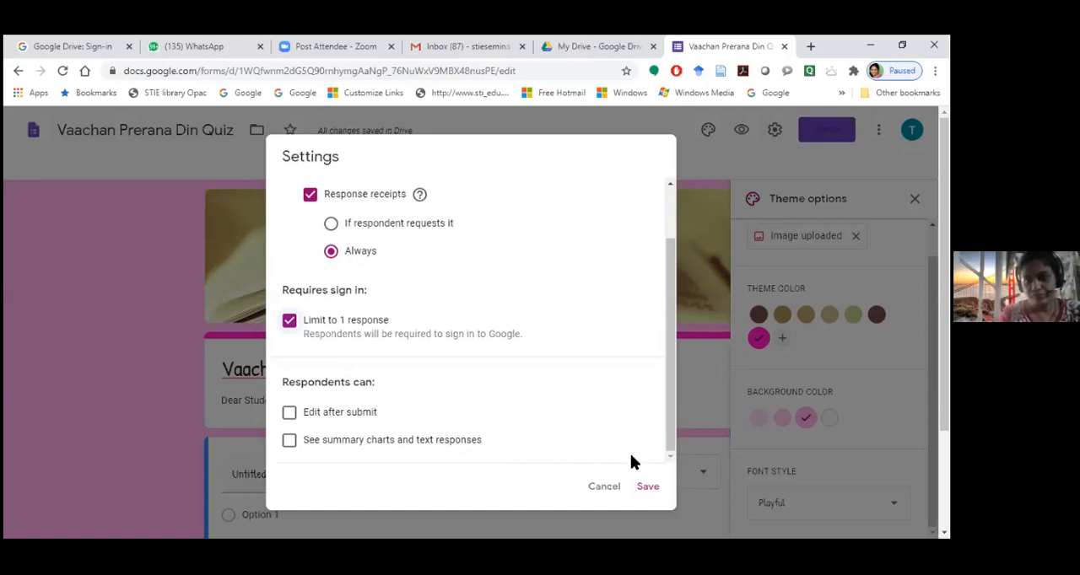
pyautogui.click(648, 489)
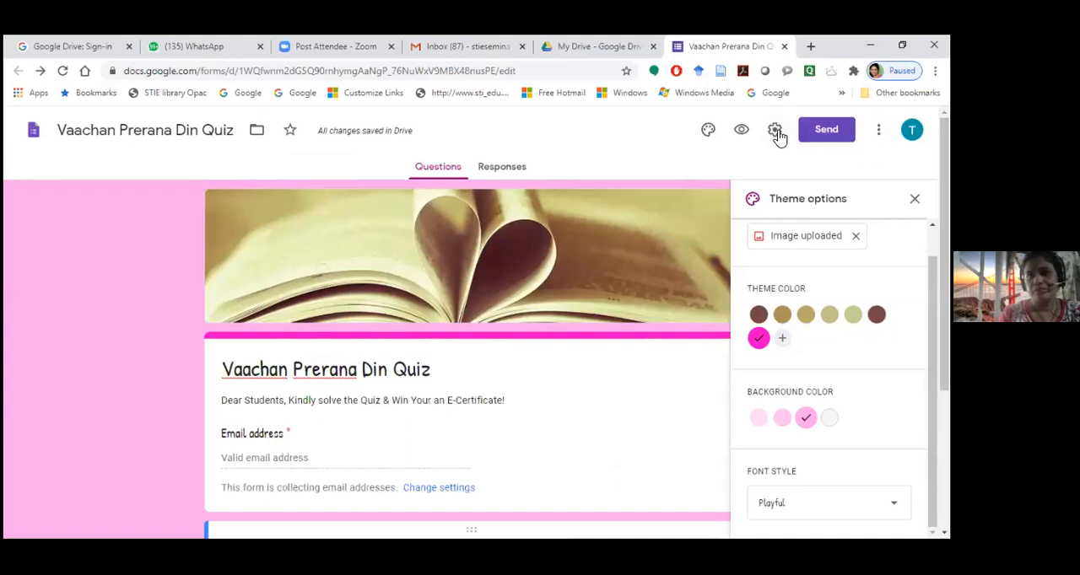
# Review the form's Quizzes and General settings, including email collection, response receipts, sign-in limit and respondent permissions
pyautogui.click(776, 133)
pyautogui.click(597, 197)
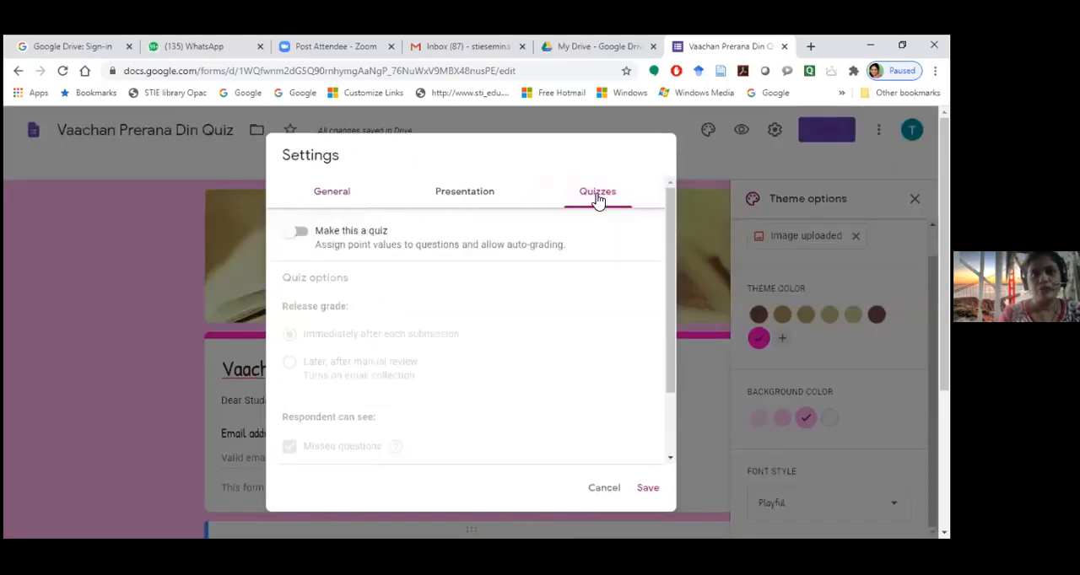
pyautogui.click(774, 145)
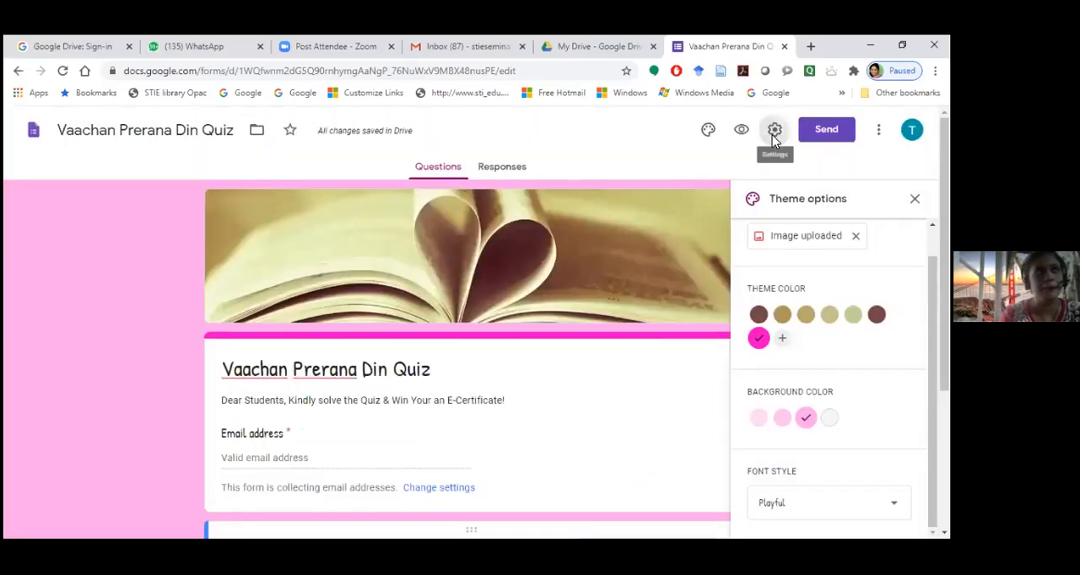
pyautogui.click(772, 135)
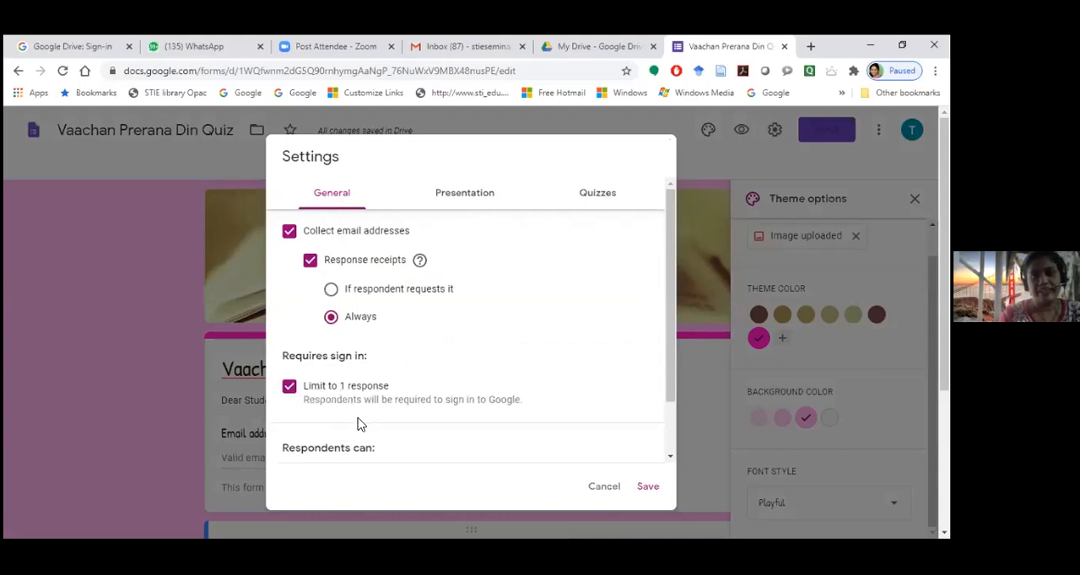
pyautogui.scroll(-1, 460, 223)
pyautogui.scroll(-2, 437, 424)
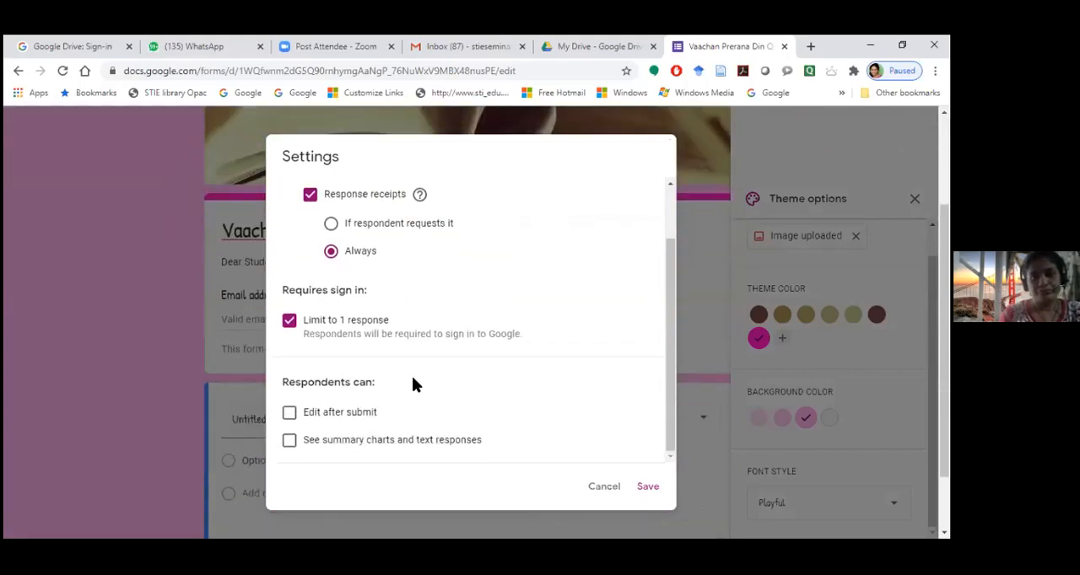
pyautogui.scroll(2, 412, 376)
pyautogui.scroll(1, 478, 231)
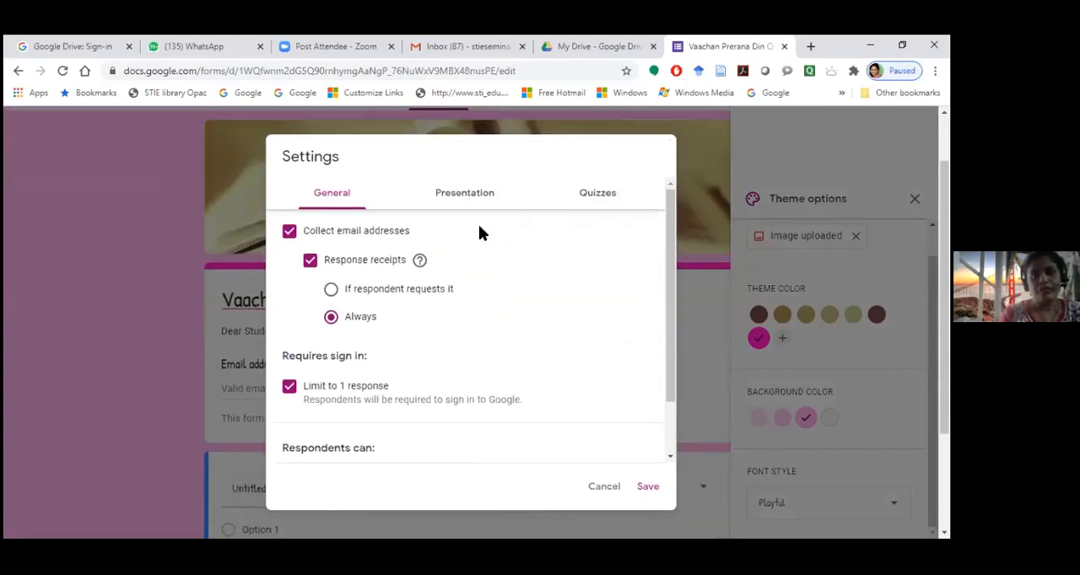
# Try making the form a quiz, examine the grade release and respondent visibility options, and discard the change
pyautogui.click(601, 196)
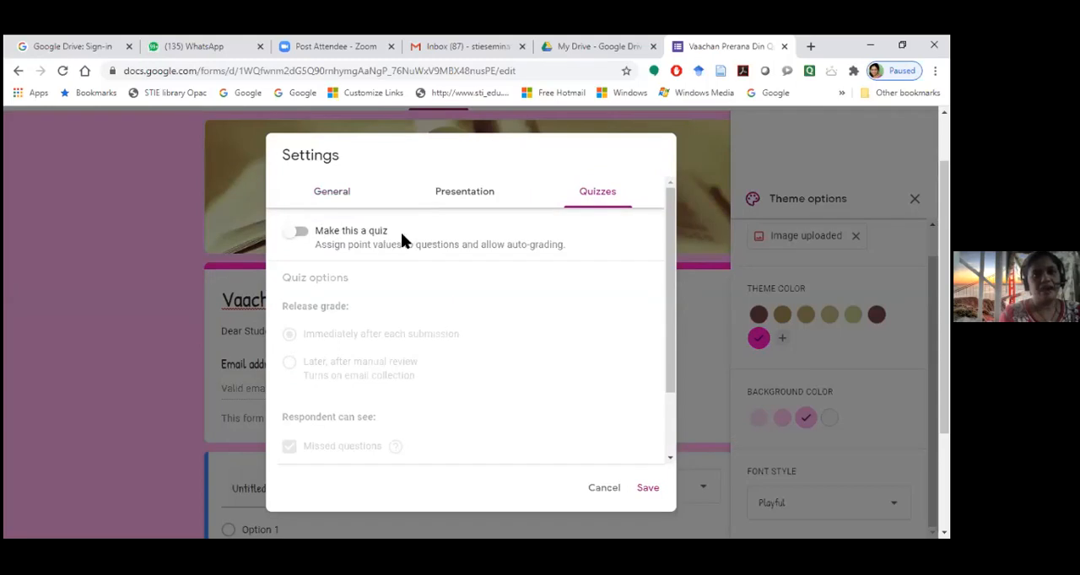
pyautogui.click(302, 233)
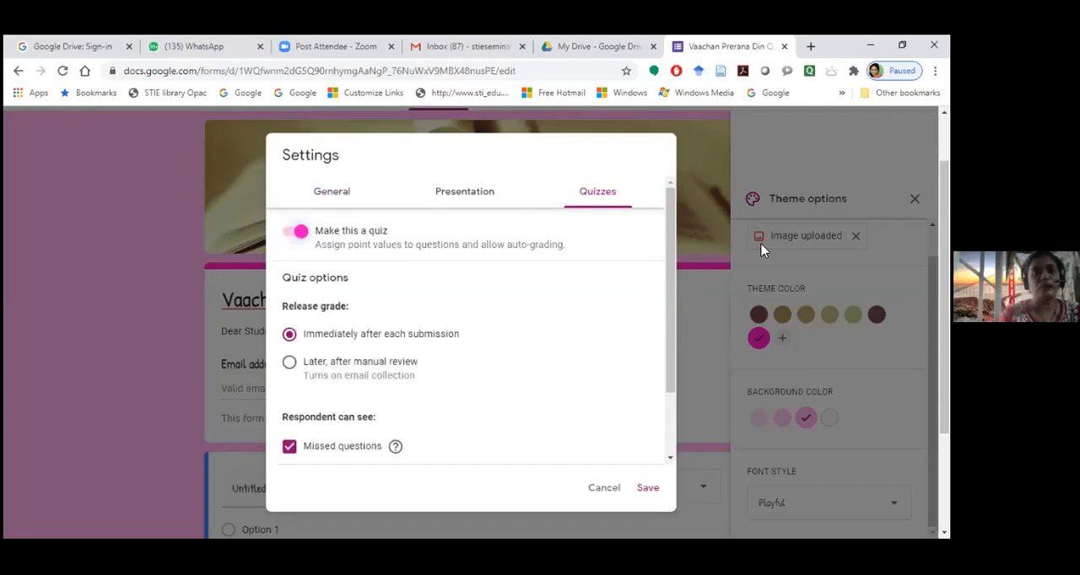
pyautogui.scroll(-2, 320, 274)
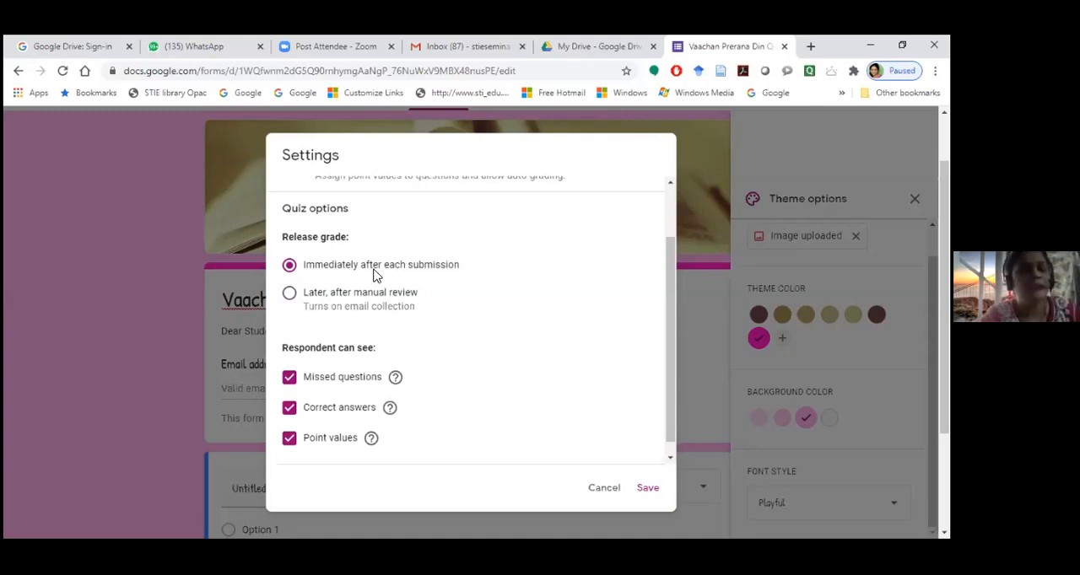
pyautogui.scroll(-1, 375, 277)
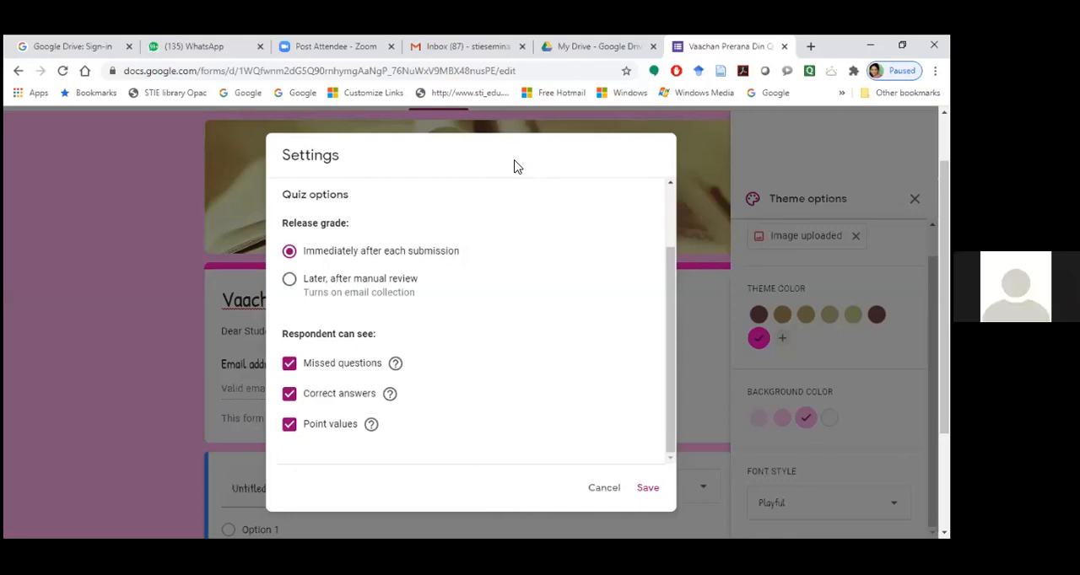
pyautogui.click(603, 489)
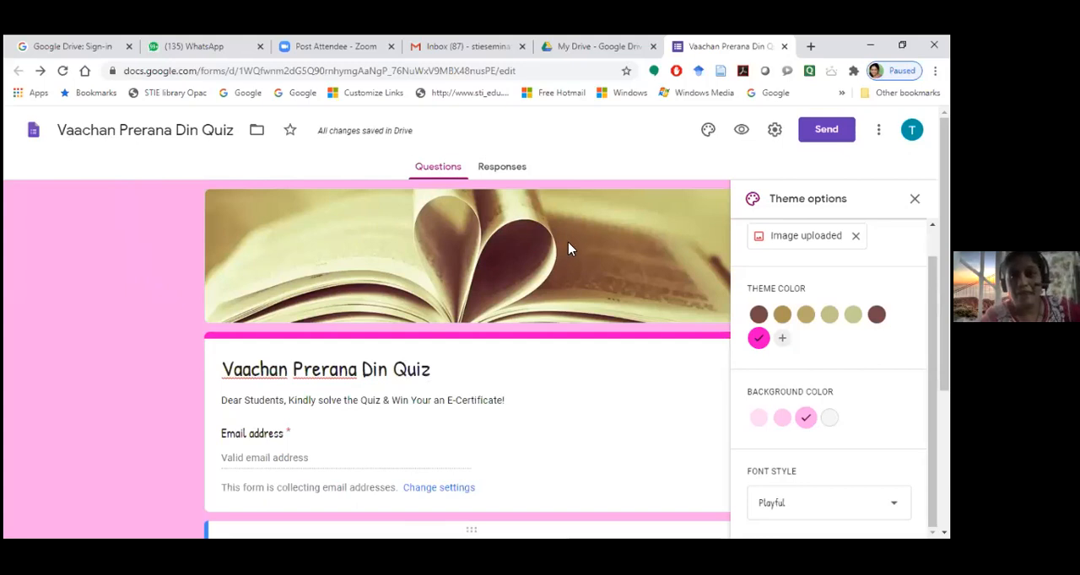
# Look through the theme options again, covering the custom color picker, the Work and School header images, background colors and font style
pyautogui.click(708, 132)
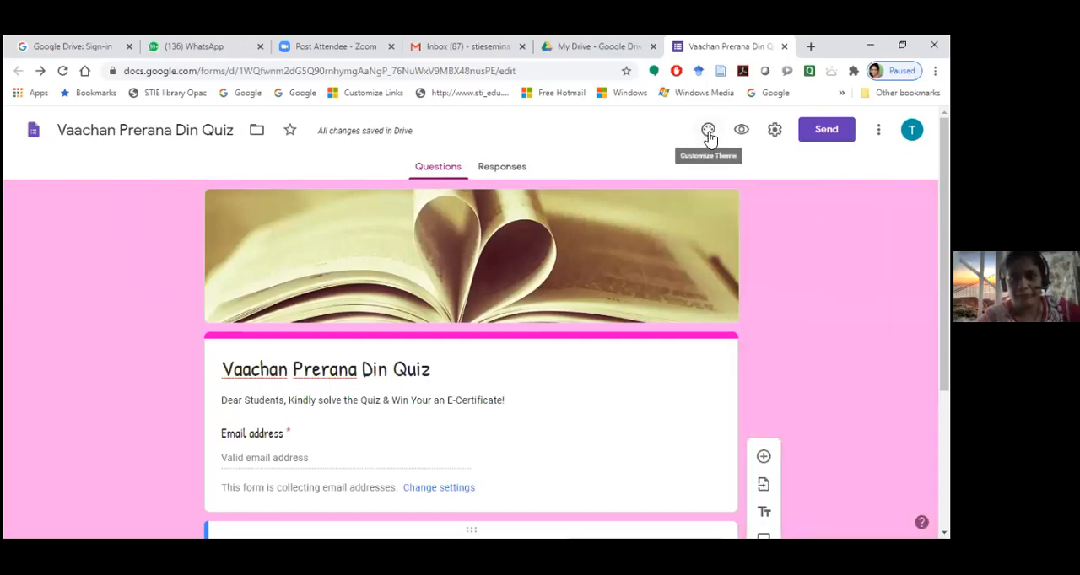
pyautogui.click(708, 135)
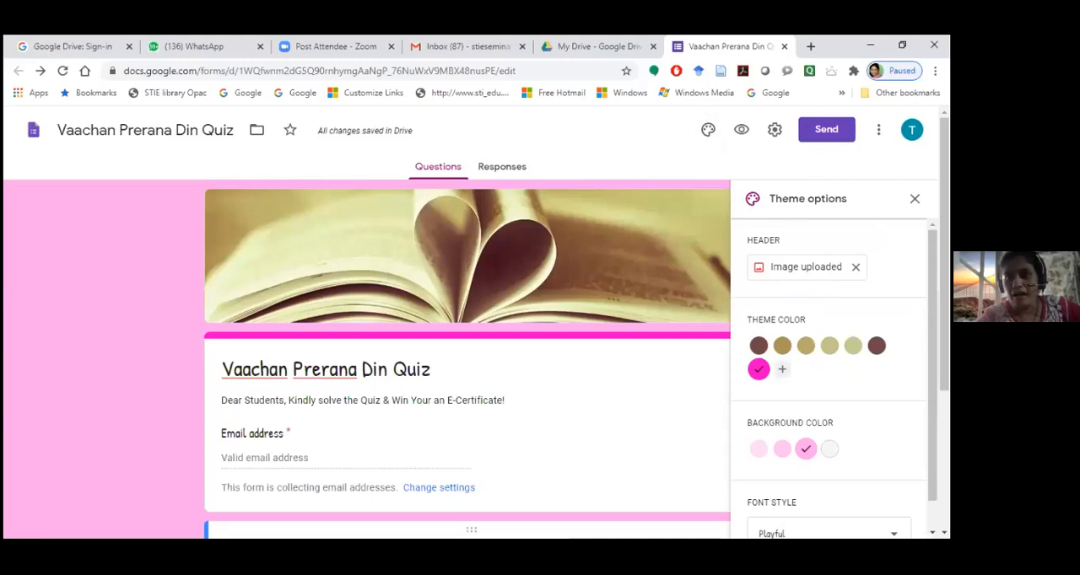
pyautogui.scroll(-1, 806, 308)
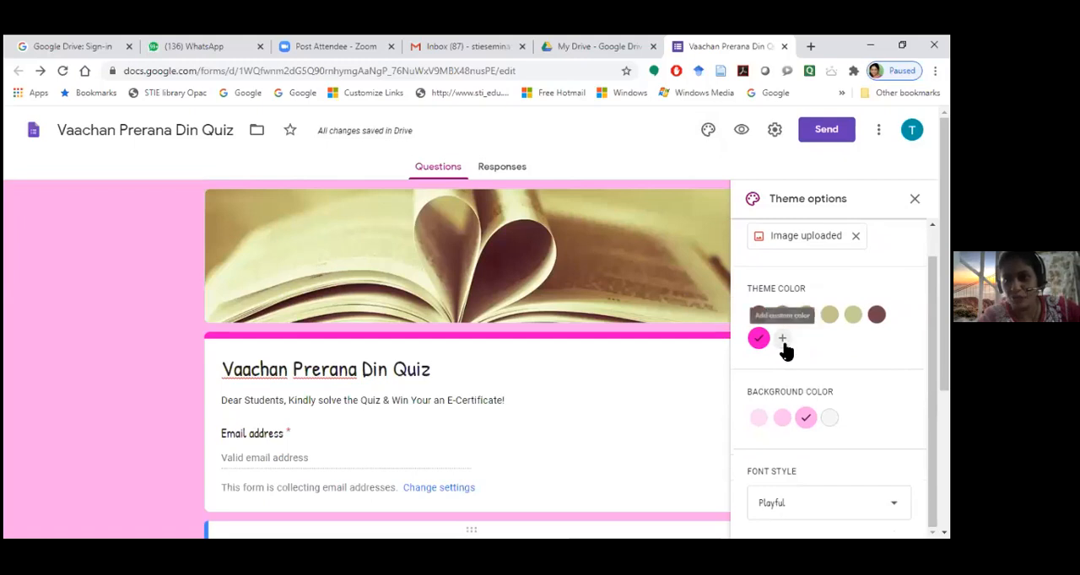
pyautogui.click(782, 339)
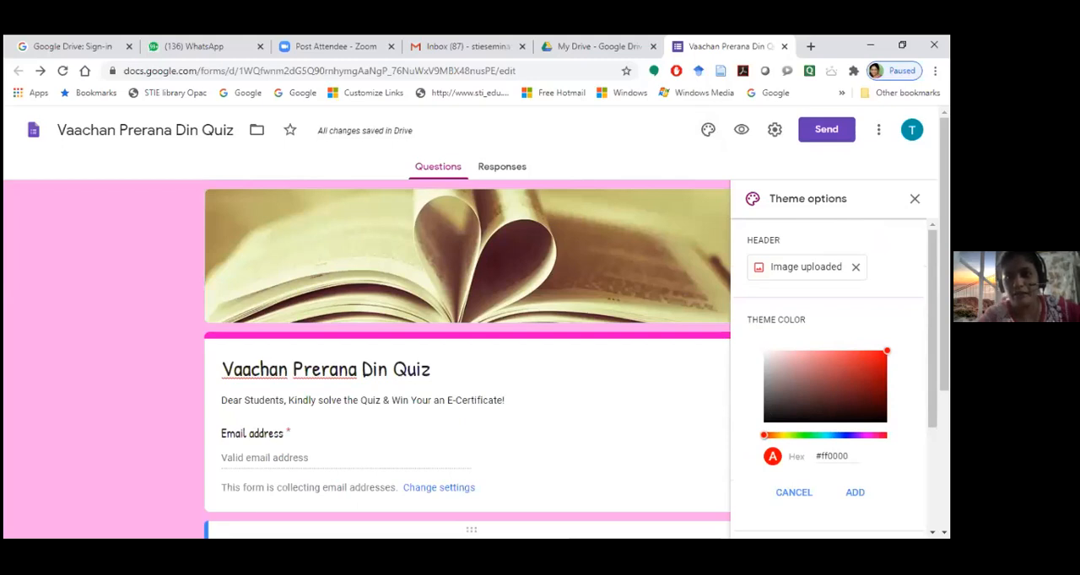
pyautogui.scroll(-2, 831, 376)
pyautogui.scroll(2, 831, 375)
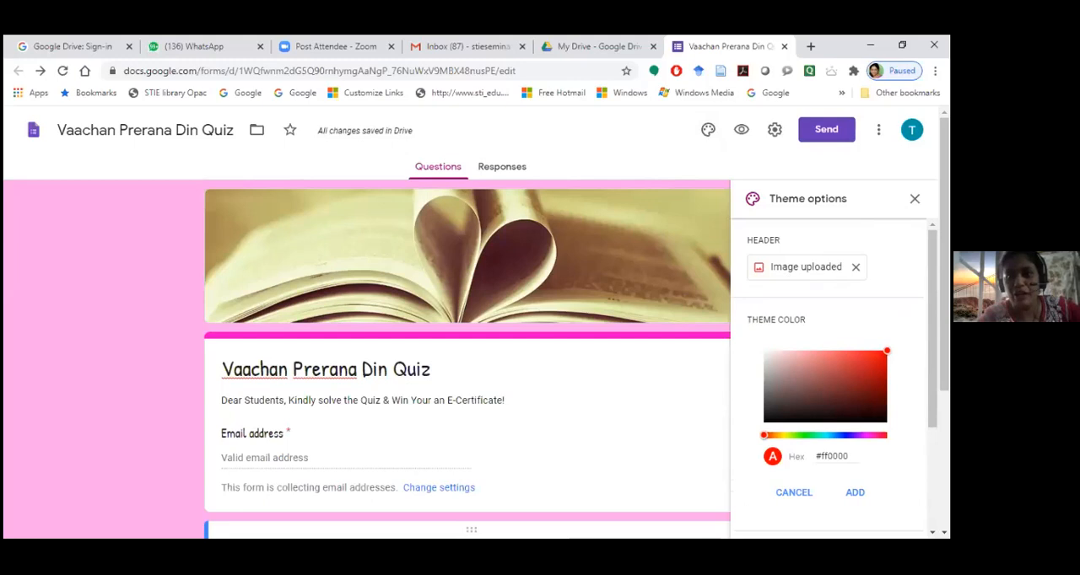
pyautogui.click(806, 267)
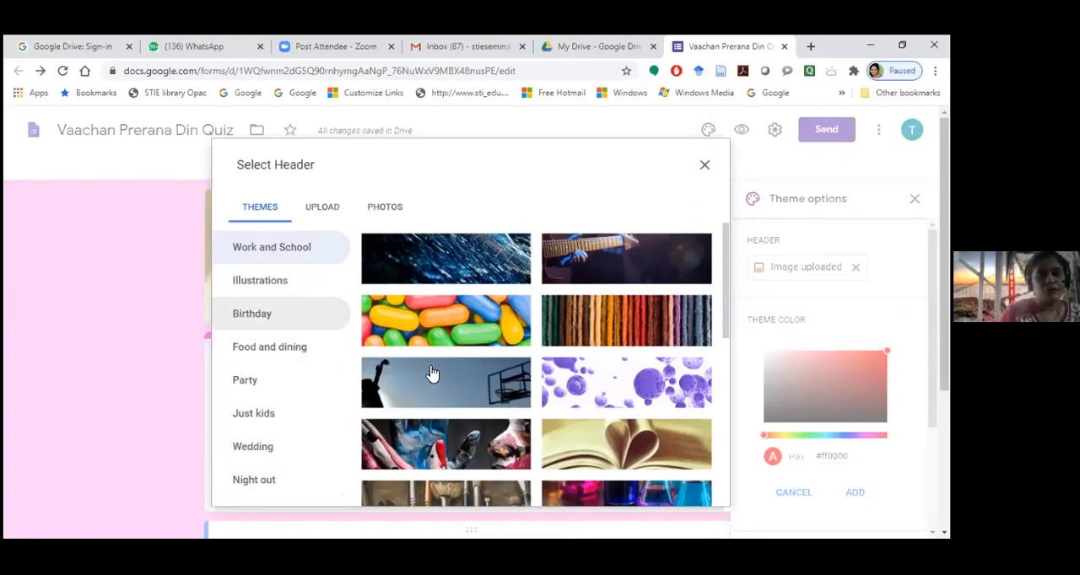
pyautogui.scroll(-8, 657, 453)
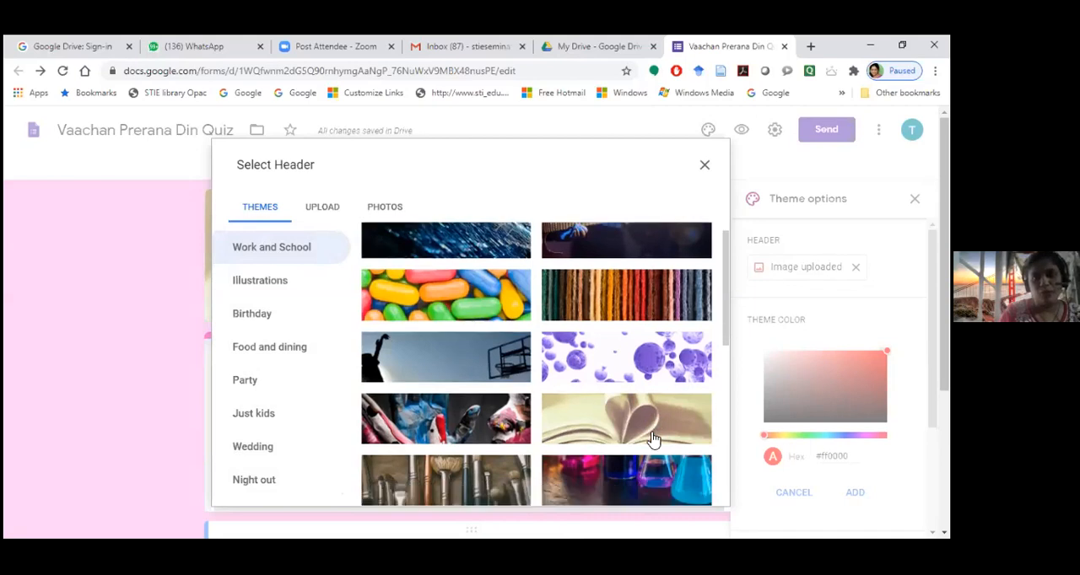
pyautogui.scroll(5, 602, 410)
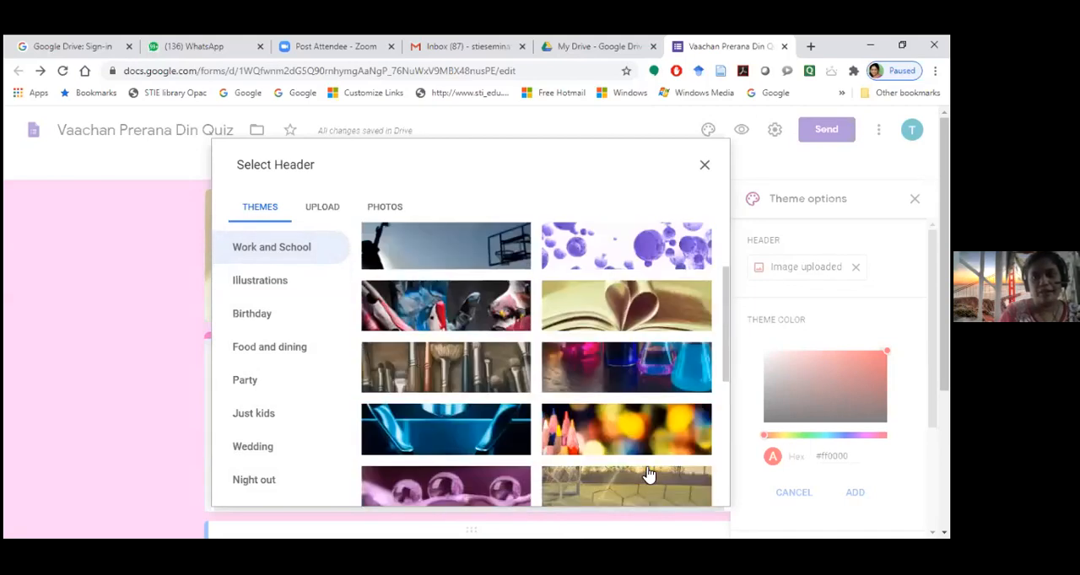
pyautogui.click(704, 167)
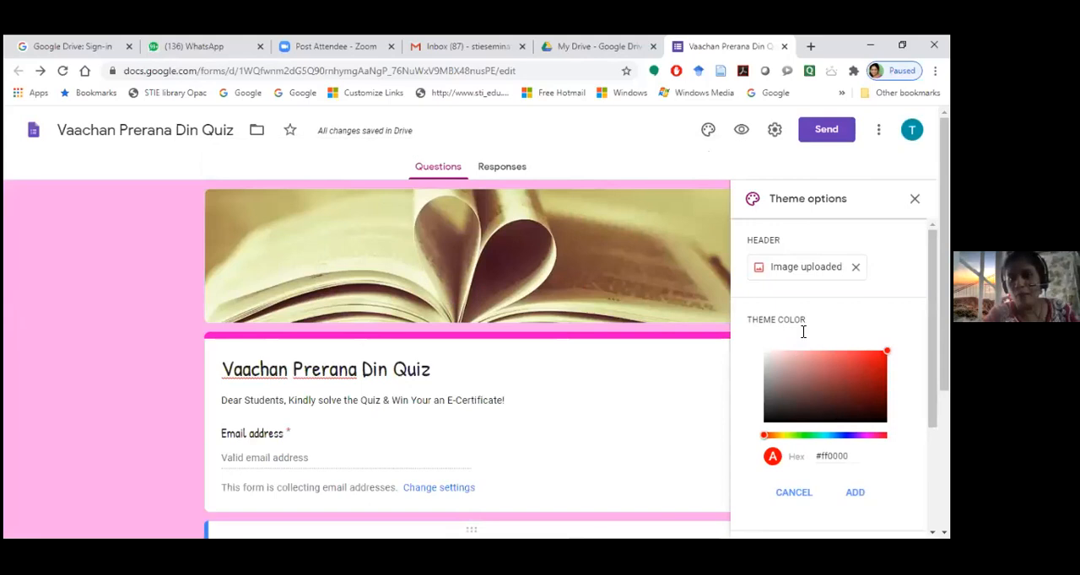
pyautogui.scroll(-2, 803, 329)
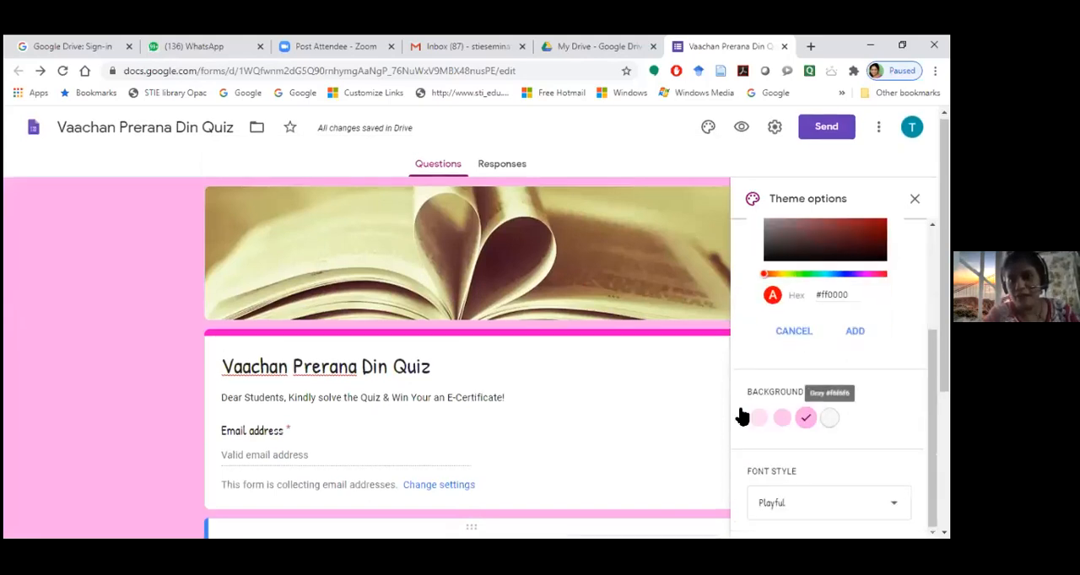
pyautogui.scroll(-1, 806, 422)
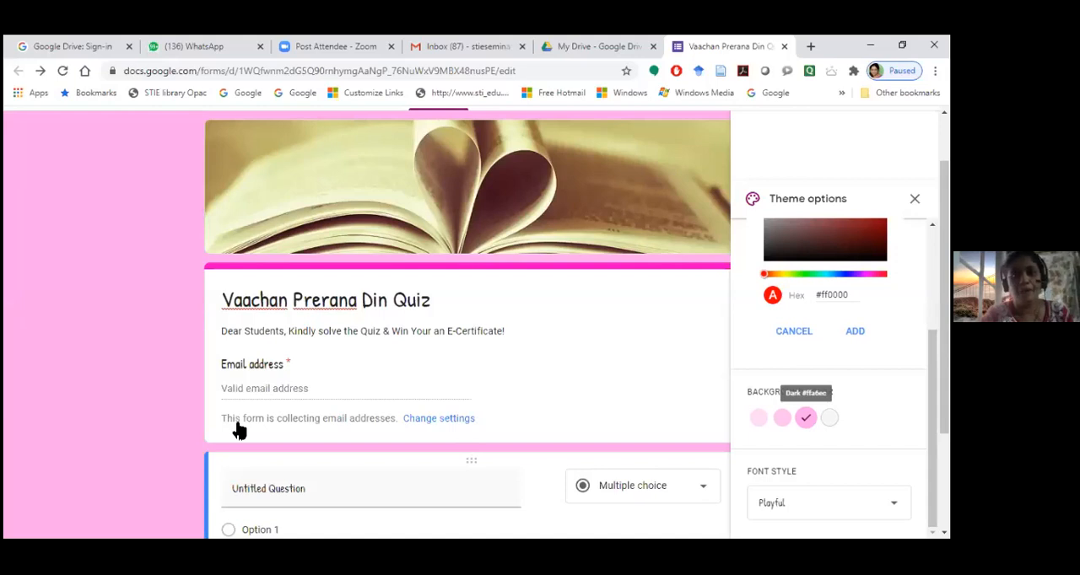
pyautogui.scroll(-2, 239, 431)
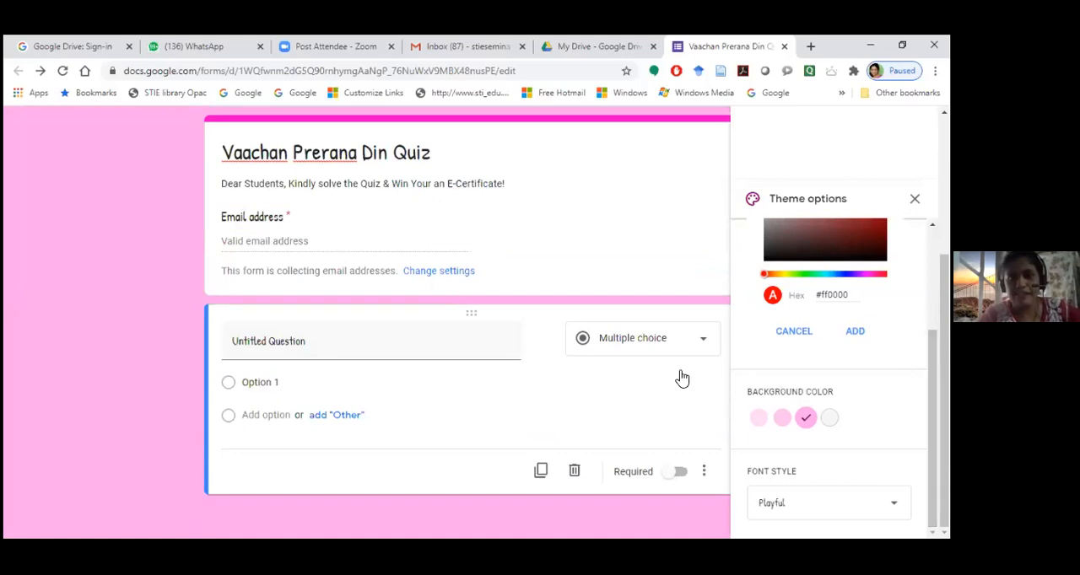
pyautogui.scroll(1, 682, 371)
pyautogui.scroll(3, 682, 371)
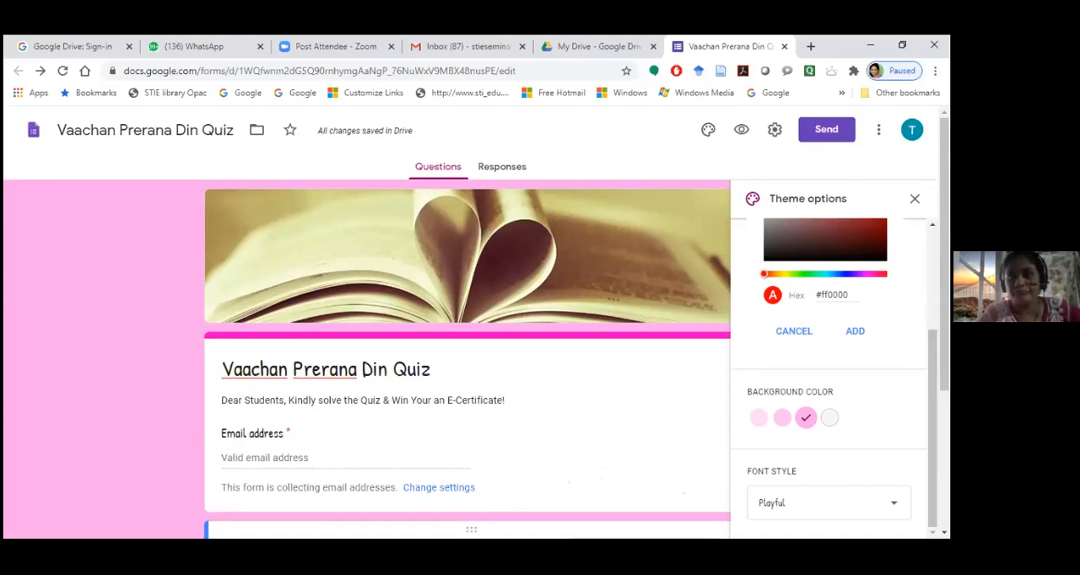
# Review the form's General settings, covering email collection, response receipts, the one-response limit and respondent permissions, and save them
pyautogui.click(775, 138)
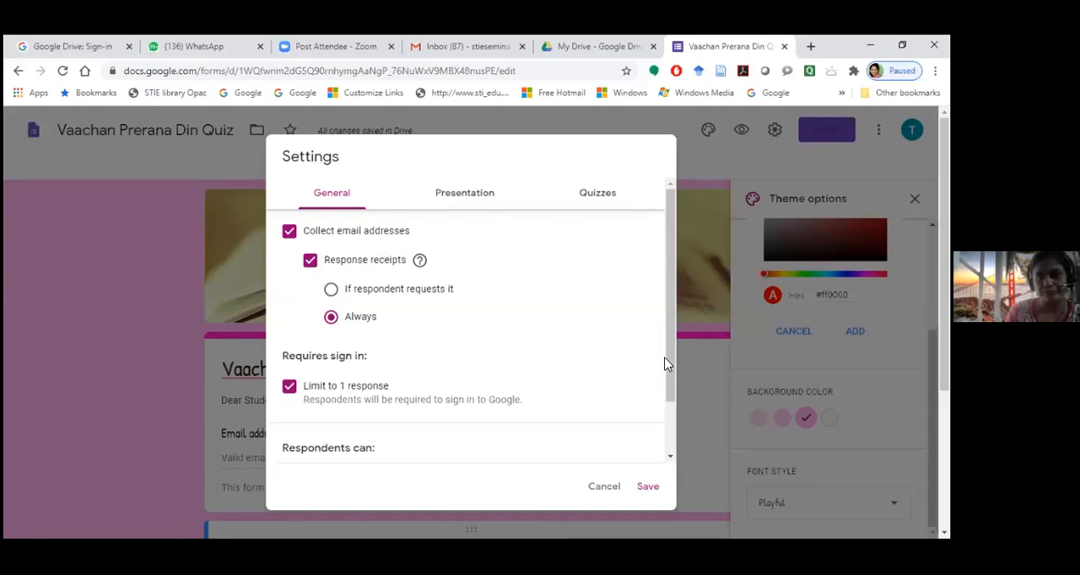
pyautogui.click(700, 161)
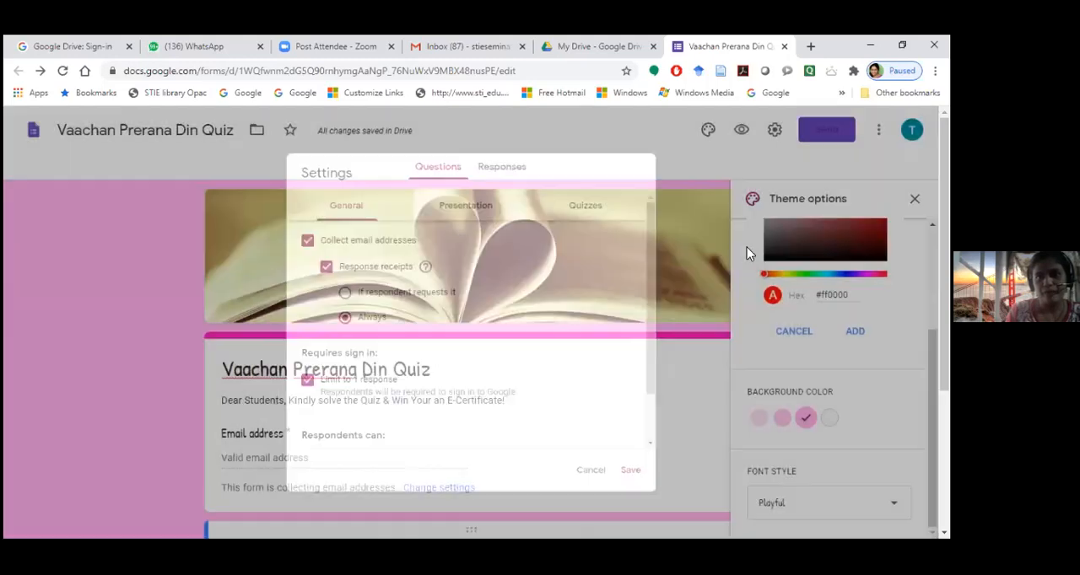
pyautogui.scroll(-2, 600, 310)
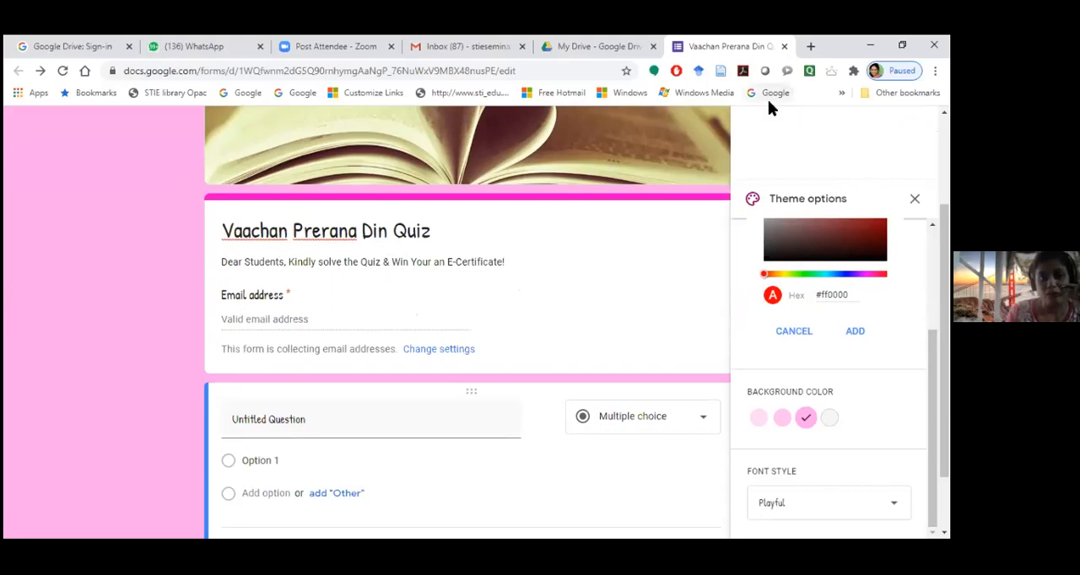
pyautogui.scroll(5, 754, 203)
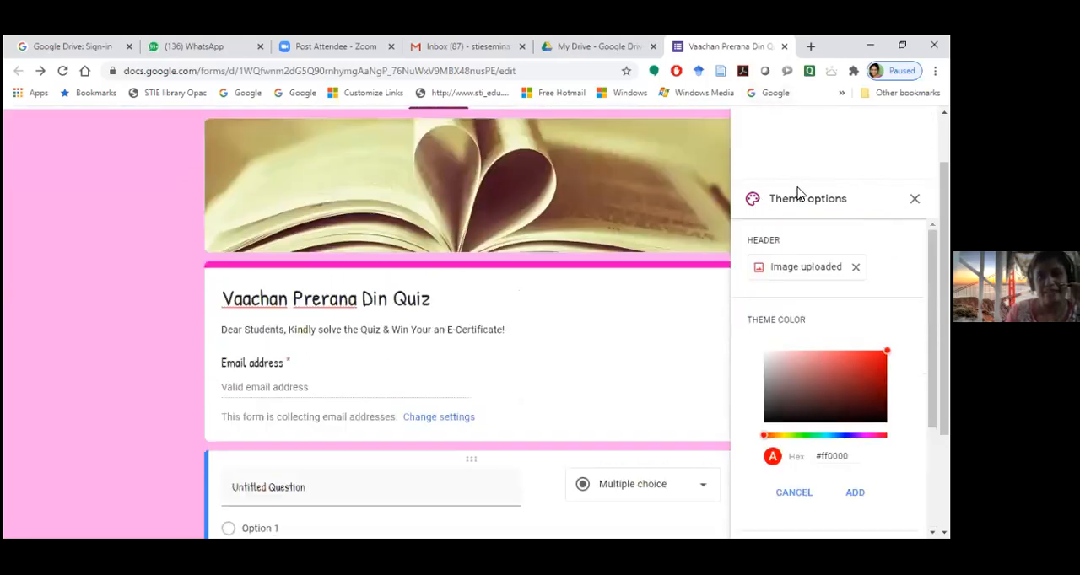
pyautogui.scroll(2, 789, 173)
pyautogui.click(776, 135)
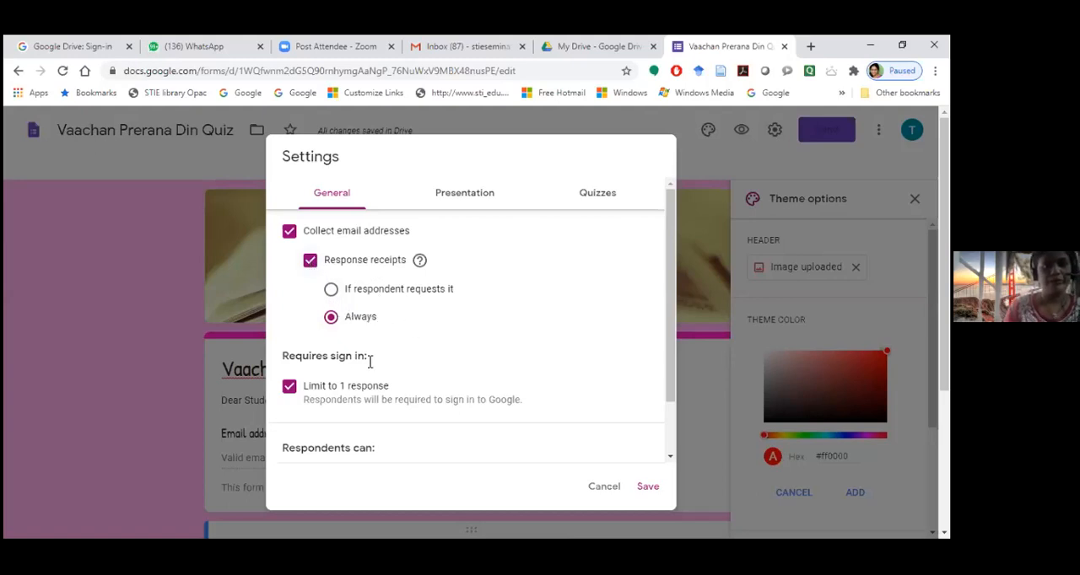
pyautogui.scroll(-2, 369, 361)
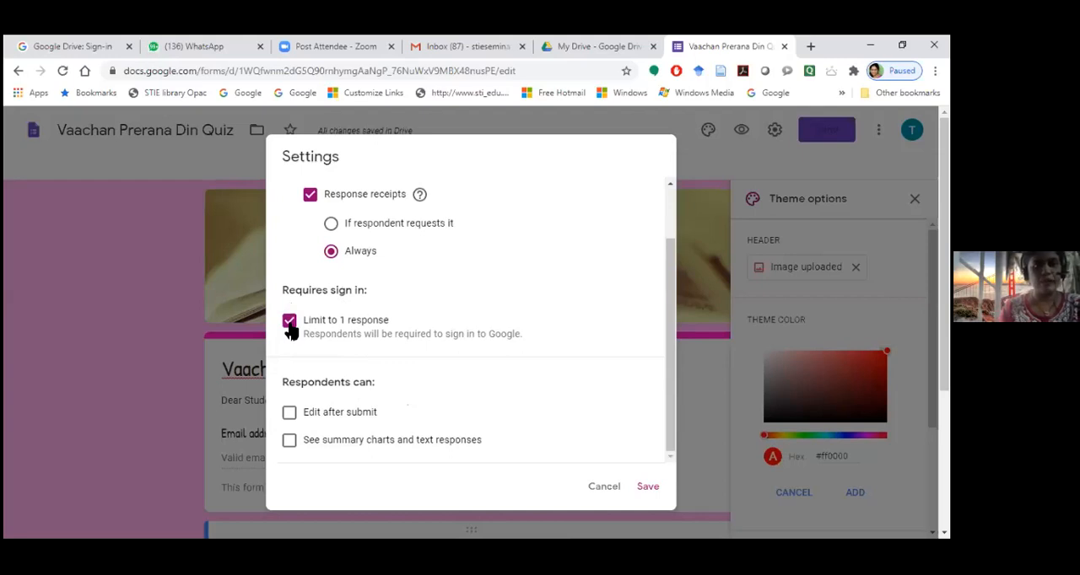
pyautogui.scroll(-3, 290, 331)
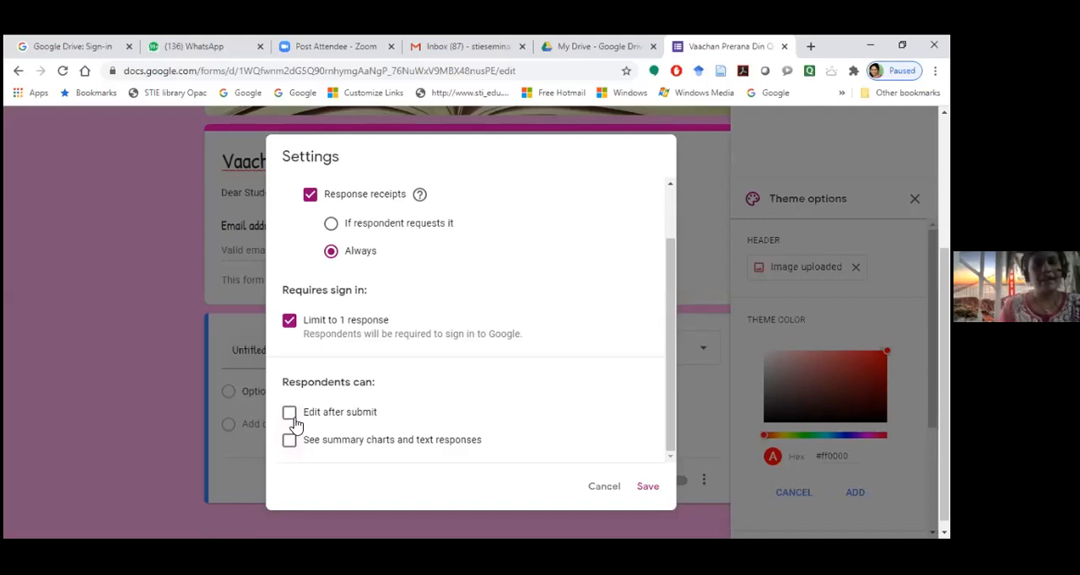
pyautogui.scroll(2, 388, 394)
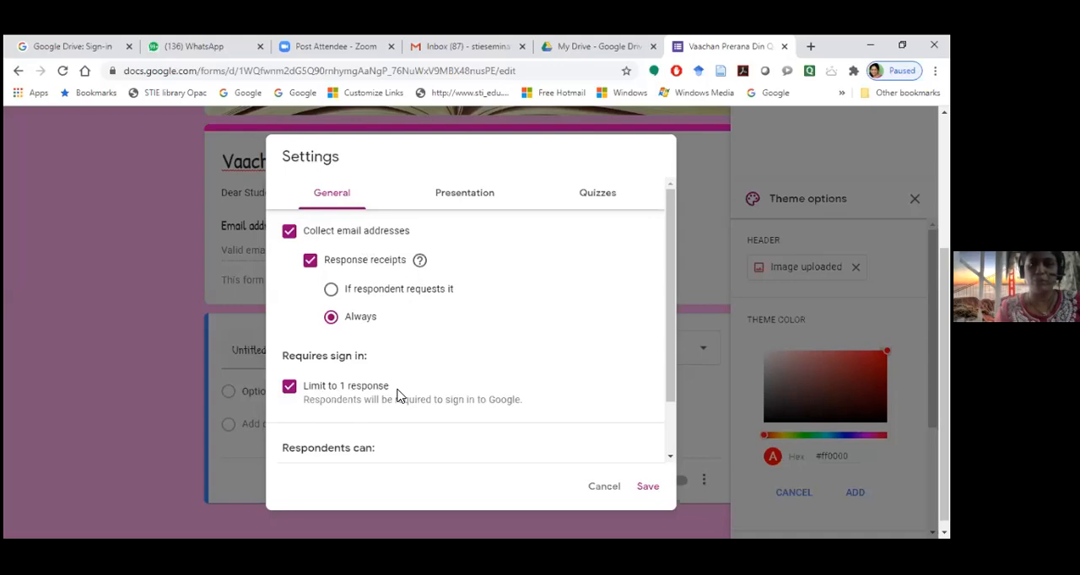
pyautogui.scroll(-2, 521, 416)
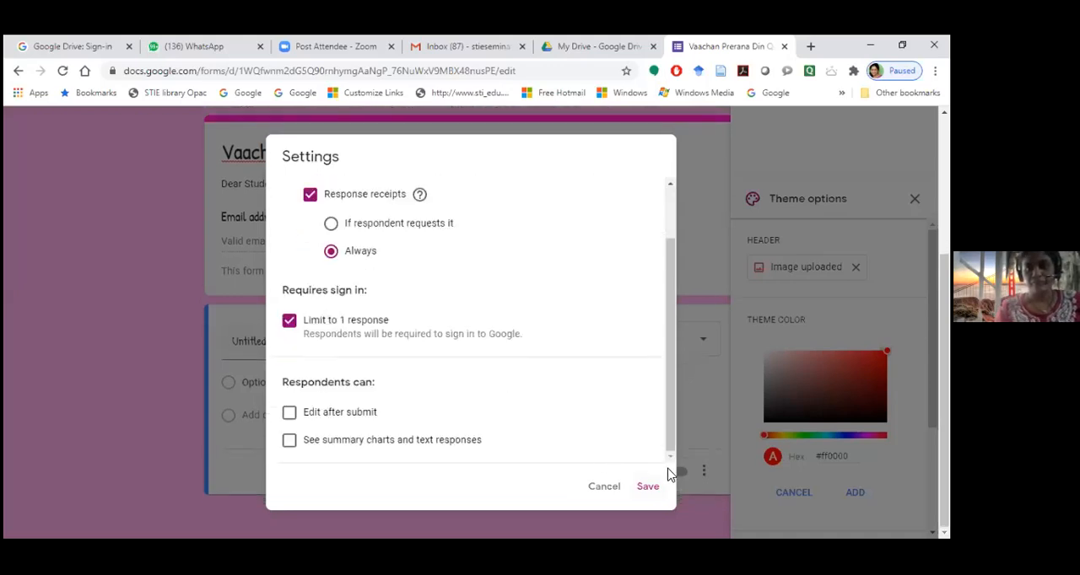
pyautogui.click(647, 487)
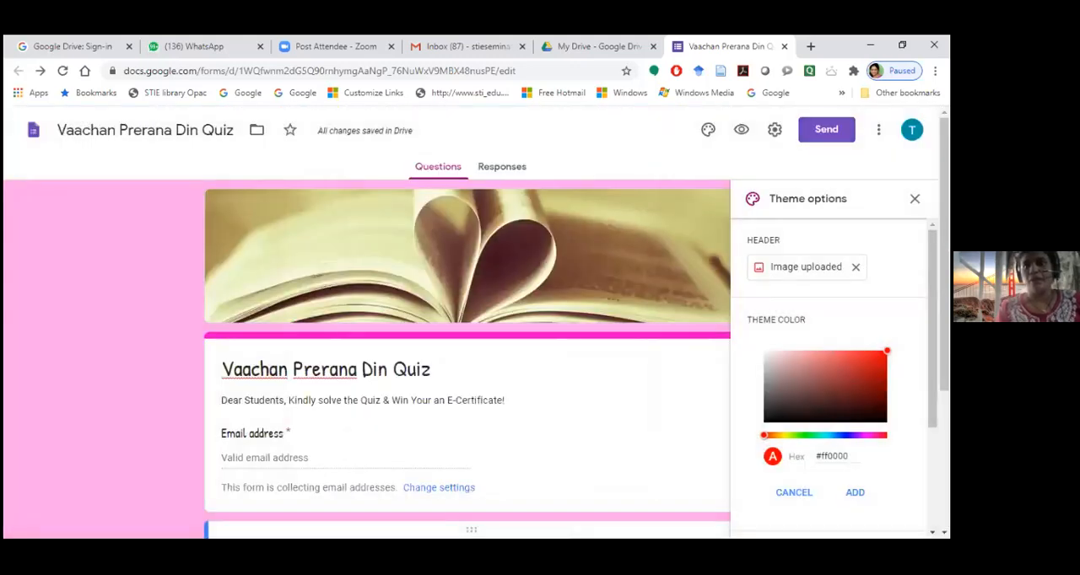
# Make the form a quiz in its settings, keeping grade release immediately after each submission
pyautogui.click(775, 130)
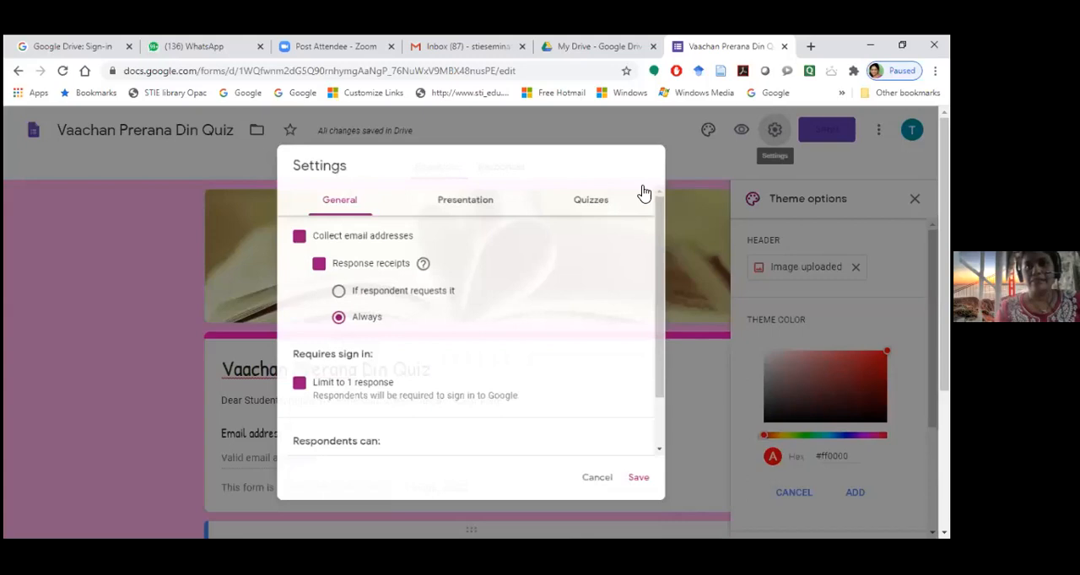
pyautogui.click(597, 194)
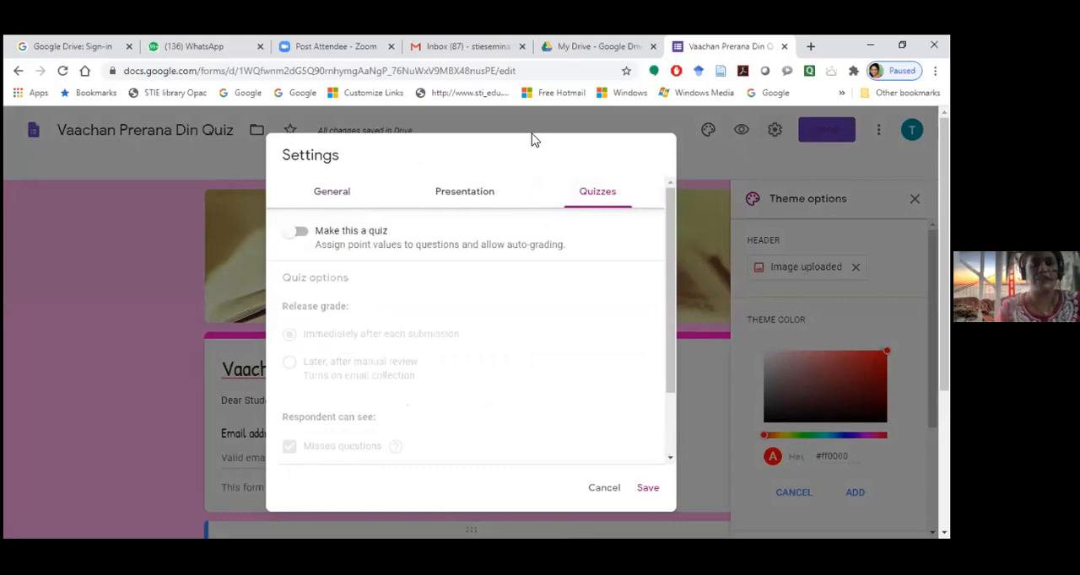
pyautogui.click(302, 233)
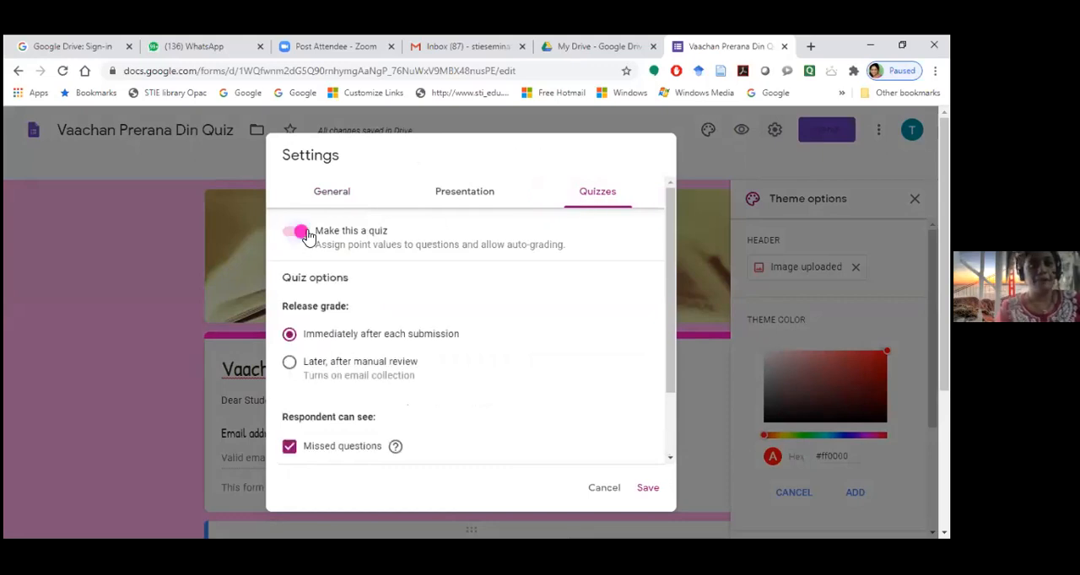
pyautogui.scroll(-1, 470, 291)
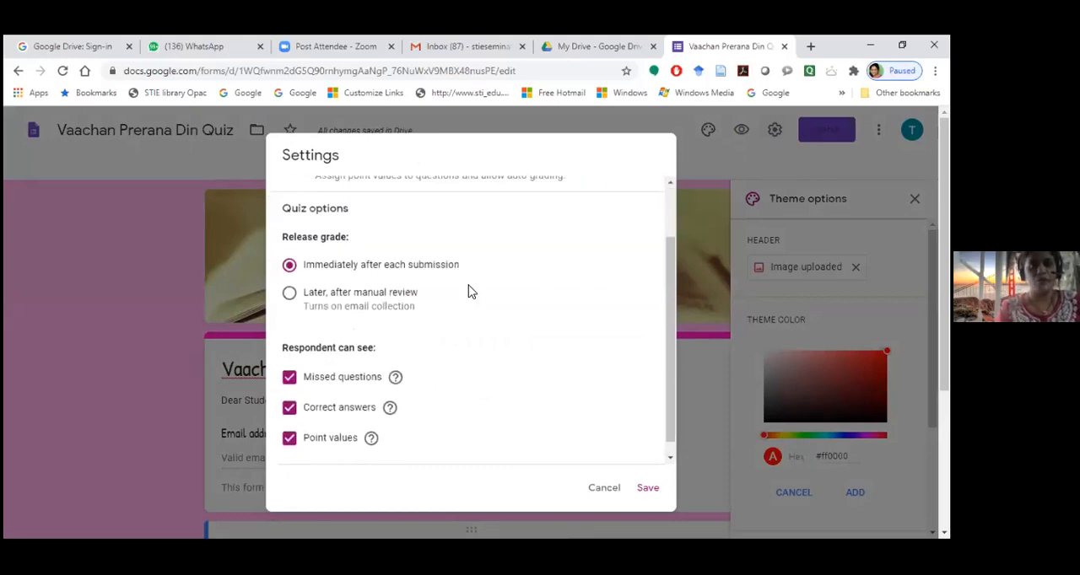
pyautogui.scroll(1, 470, 291)
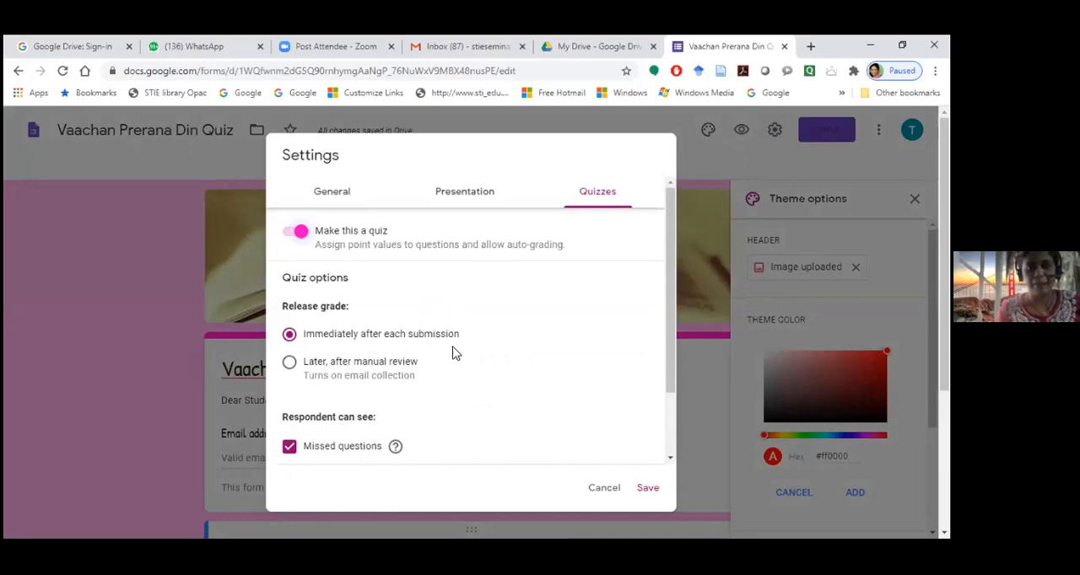
# Examine the quiz options for what respondents can see, trying the missed questions option off and on and checking the point values explanation
pyautogui.scroll(-1, 472, 355)
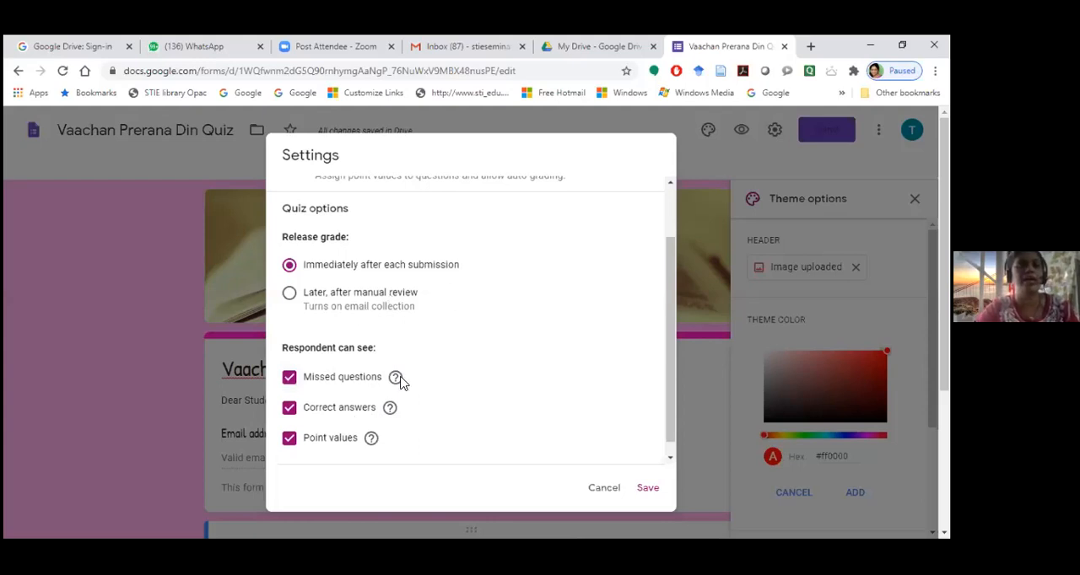
pyautogui.scroll(-1, 333, 398)
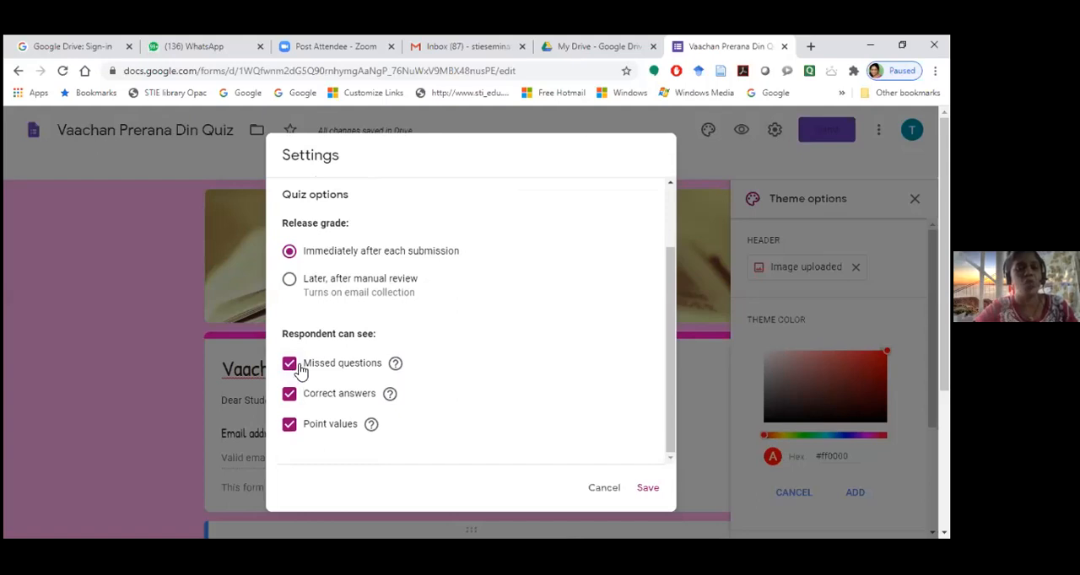
pyautogui.moveTo(392, 366)
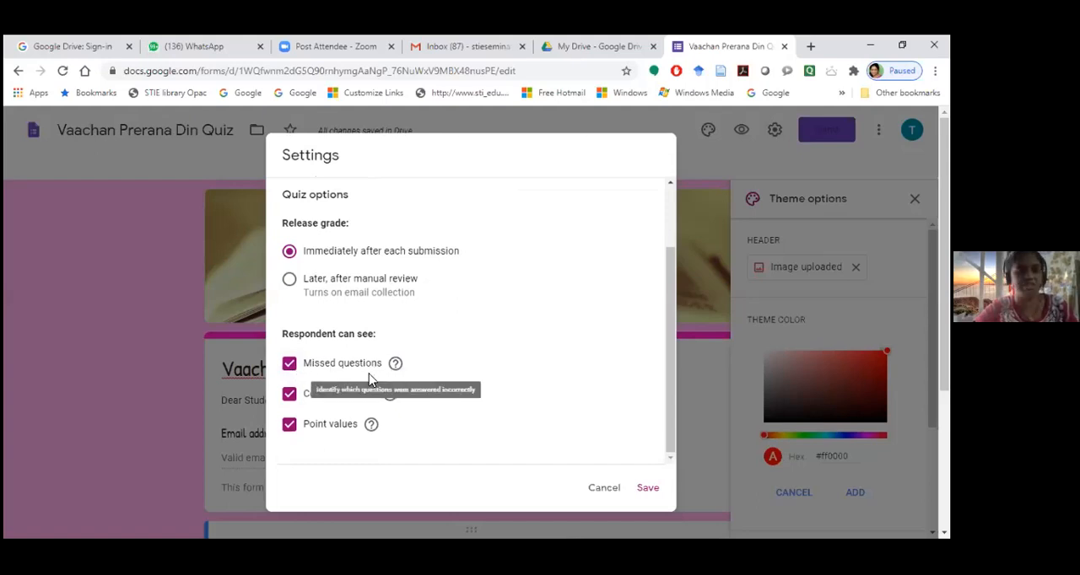
pyautogui.click(290, 368)
pyautogui.click(292, 371)
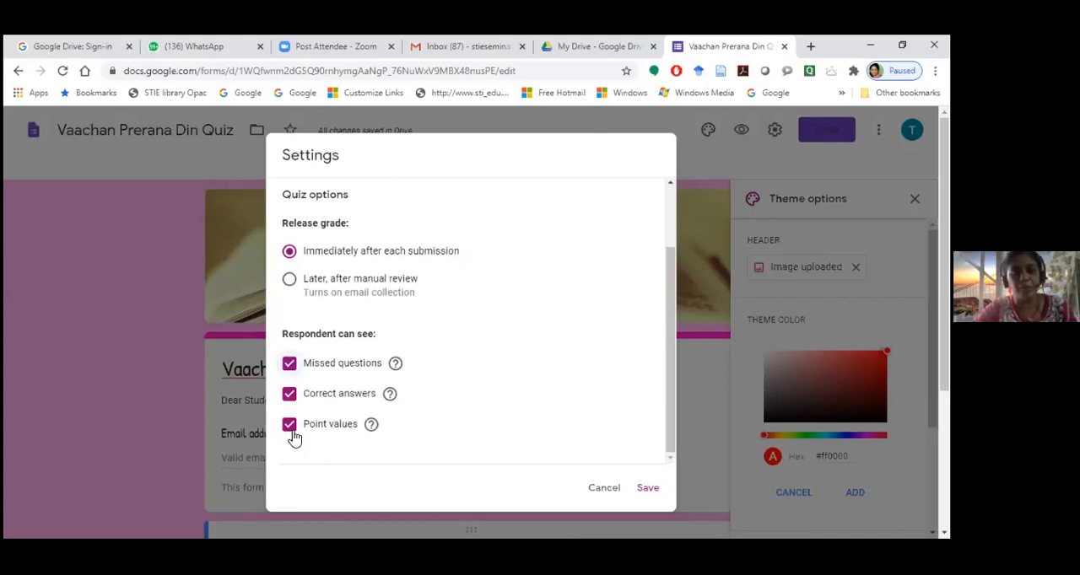
pyautogui.moveTo(369, 426)
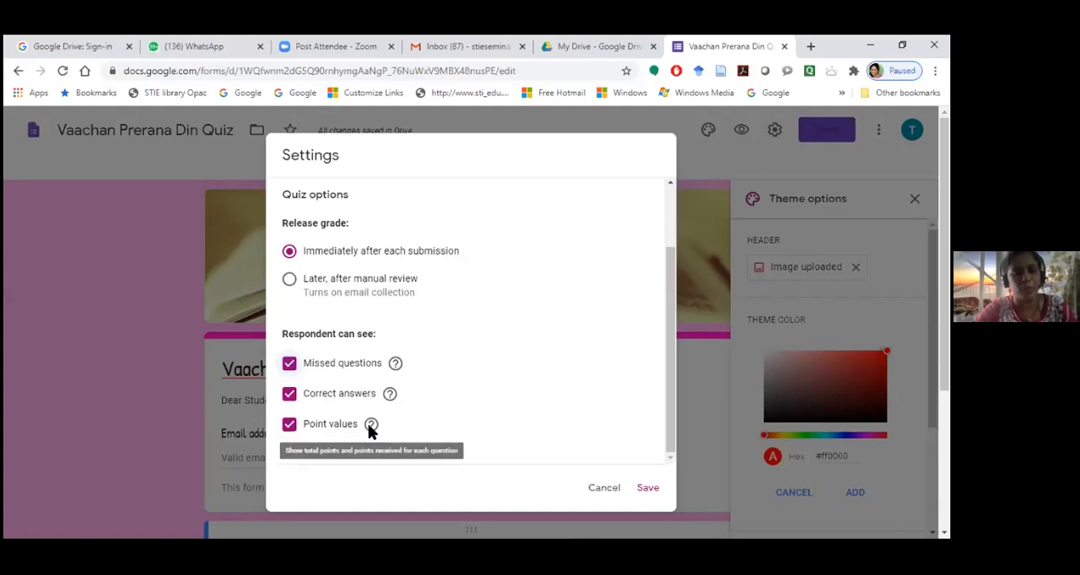